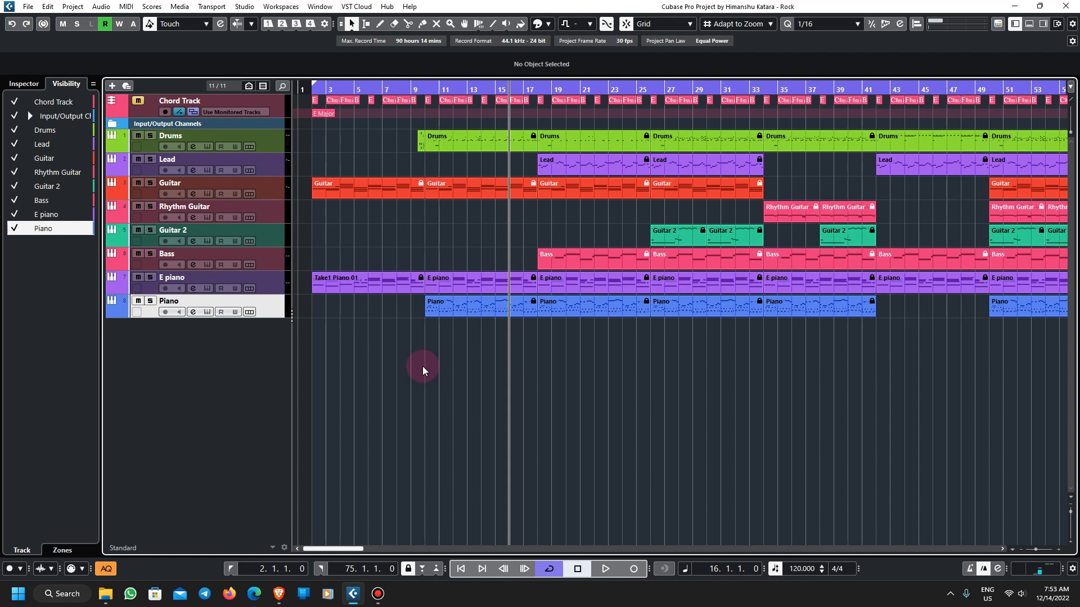
Play the full arrangement from the start at bar 2 and follow the track layout during playback.
click(314, 90)
key(space)
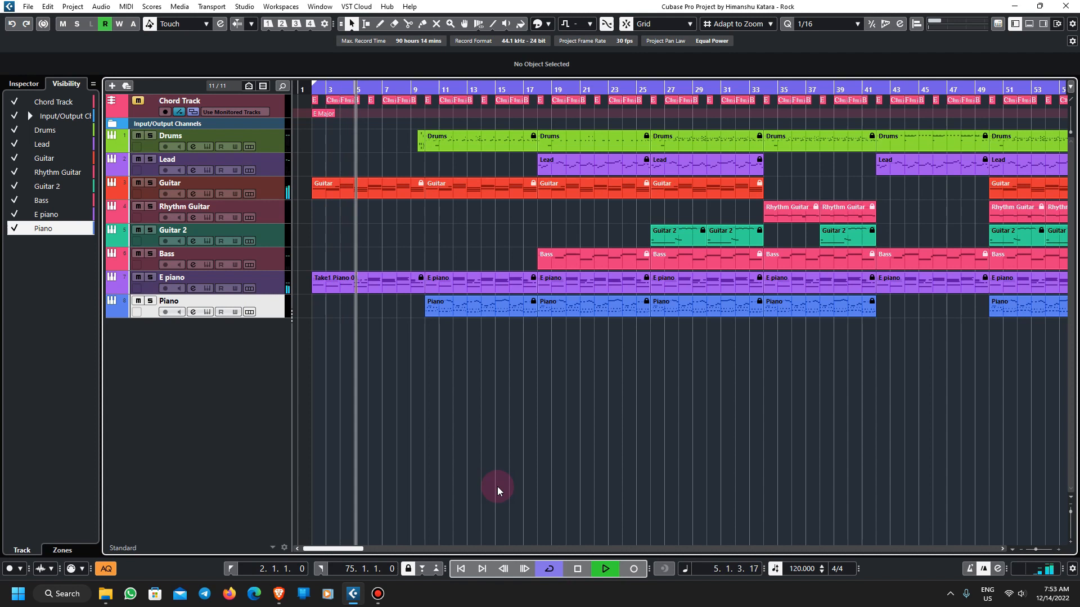
scroll(393, 457, up, 3)
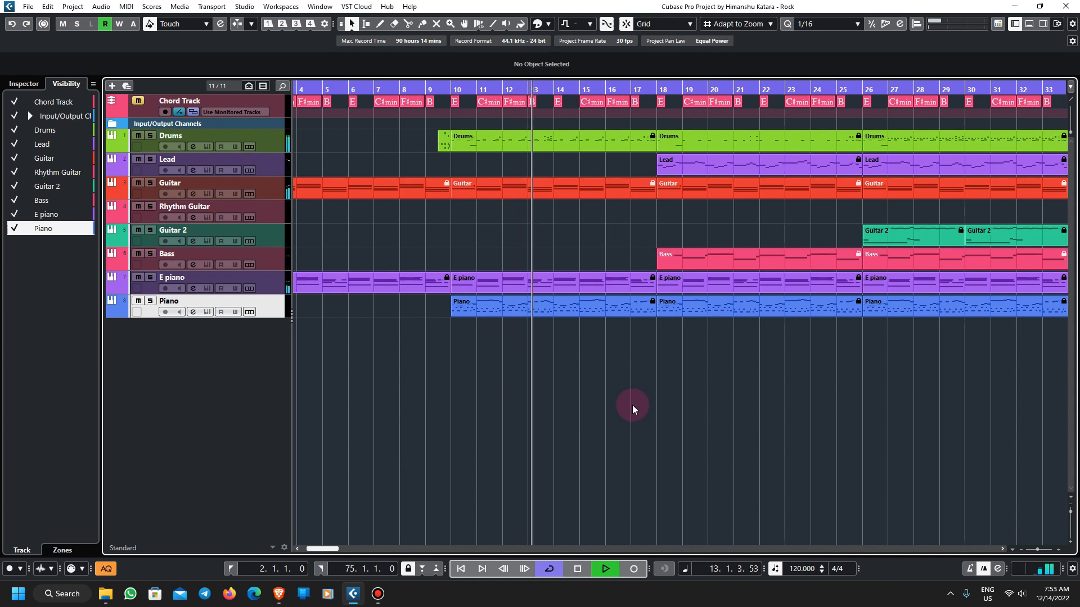
scroll(630, 406, down, 1)
scroll(628, 407, down, 1)
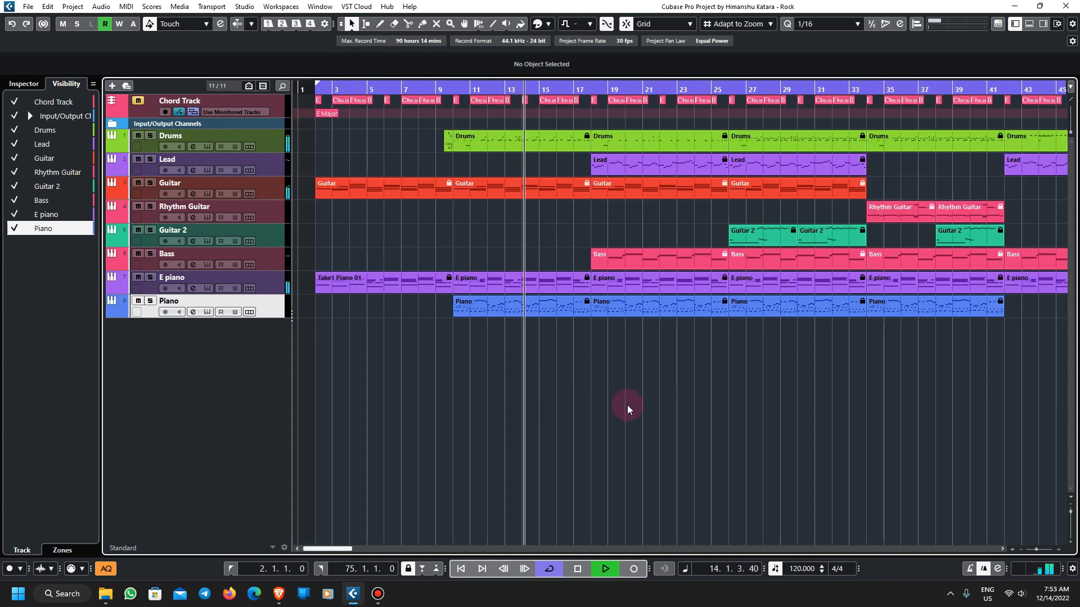
scroll(627, 409, down, 1)
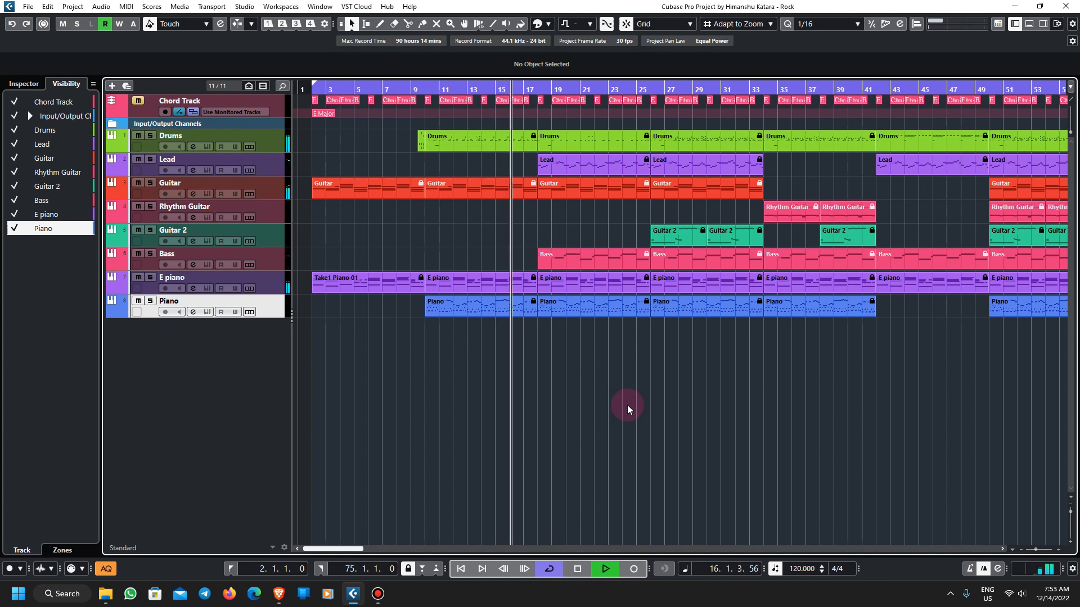
Turn on auto-scroll, enlarge the track heights, and listen through to the end of the song before stopping playback.
click(237, 23)
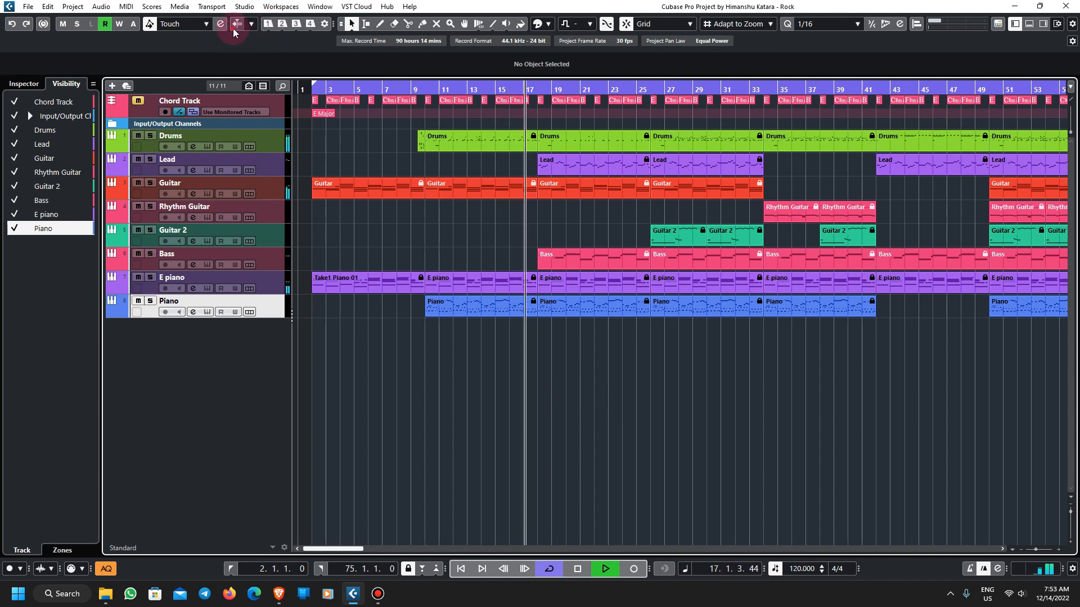
scroll(614, 414, up, 1)
scroll(615, 411, up, 1)
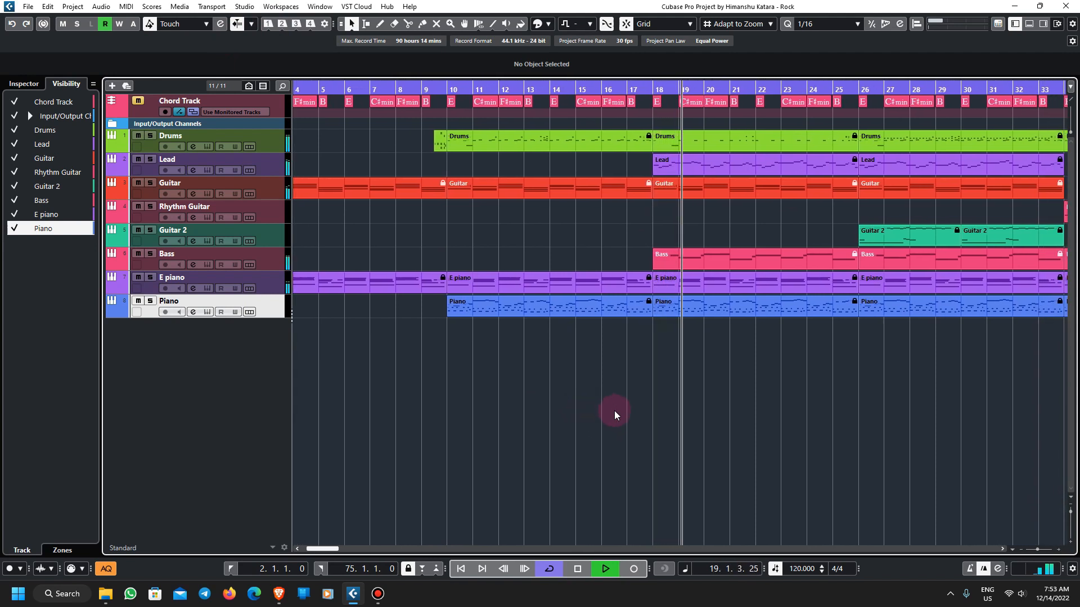
click(1070, 542)
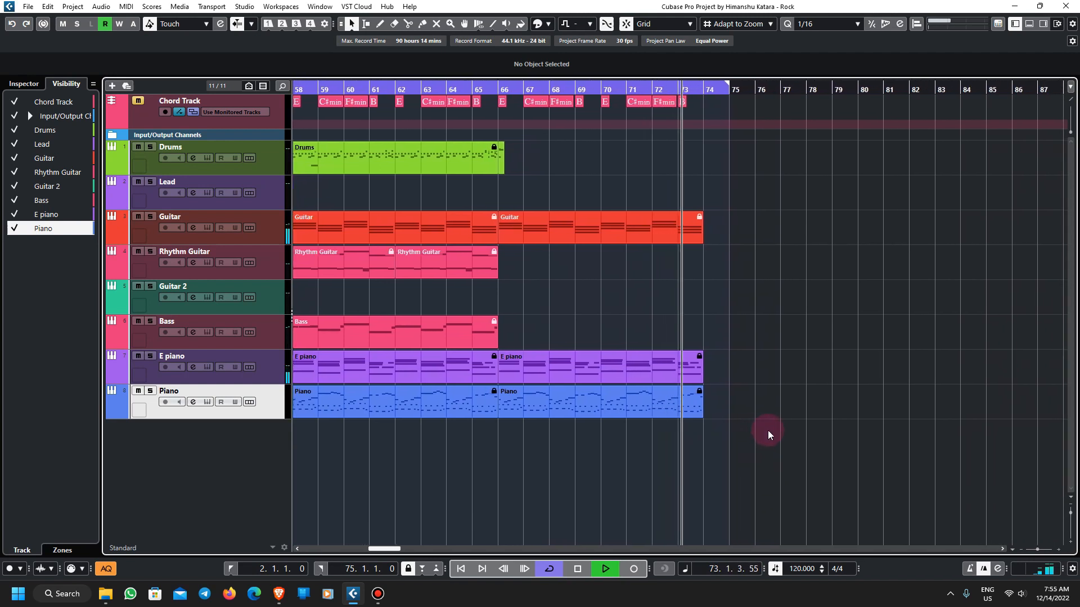
key(space)
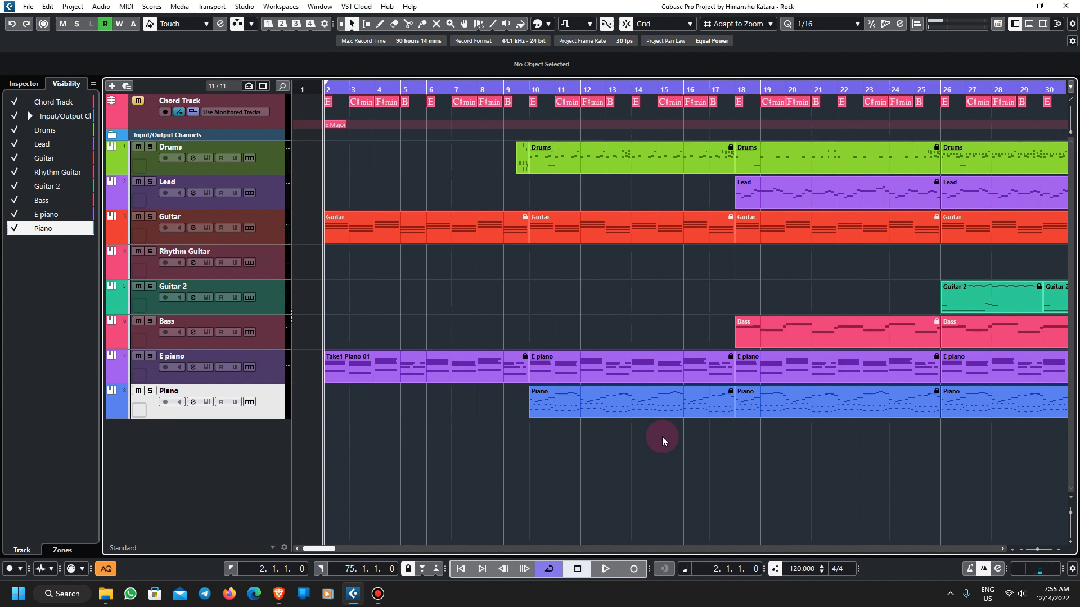
Set the loop range to the Drums part at bars 26 to 34, solo the Drums track and audition the loop.
key(g)
key(g)
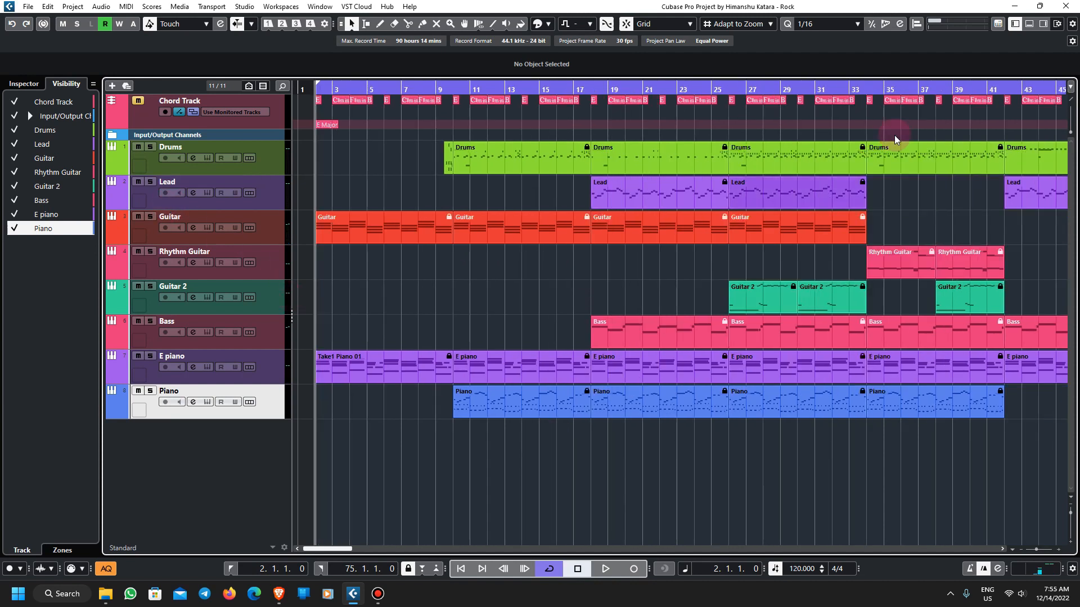
click(797, 169)
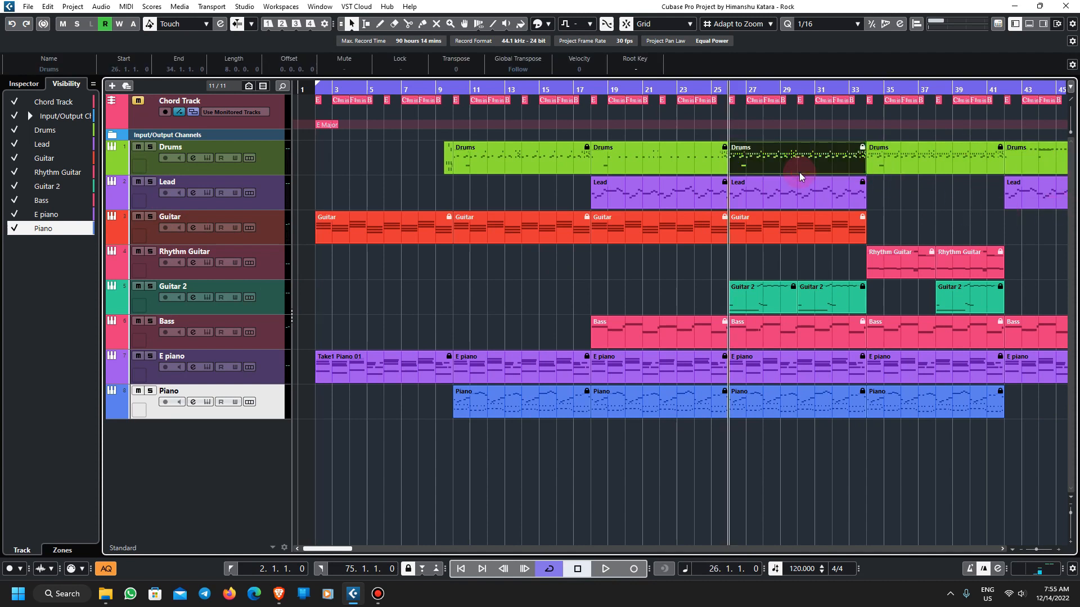
key(p)
key(s)
key(space)
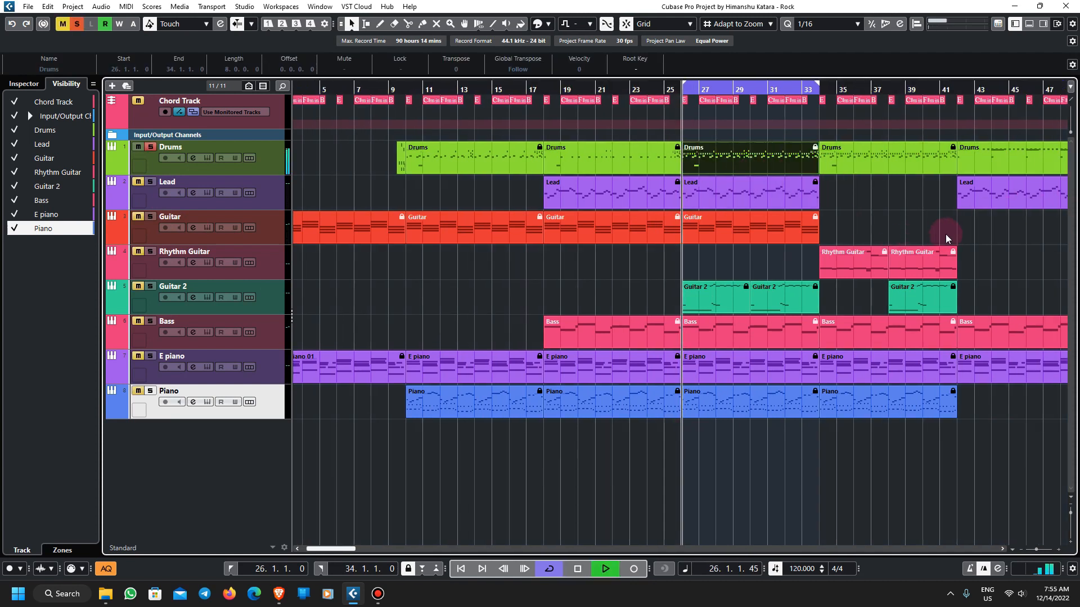
key(h)
key(h)
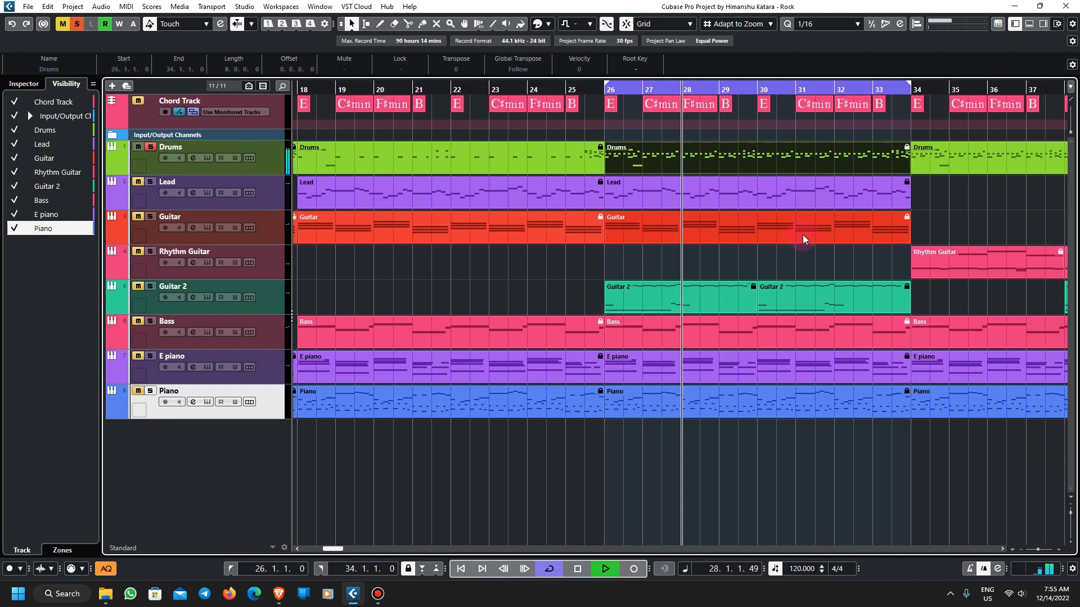
key(space)
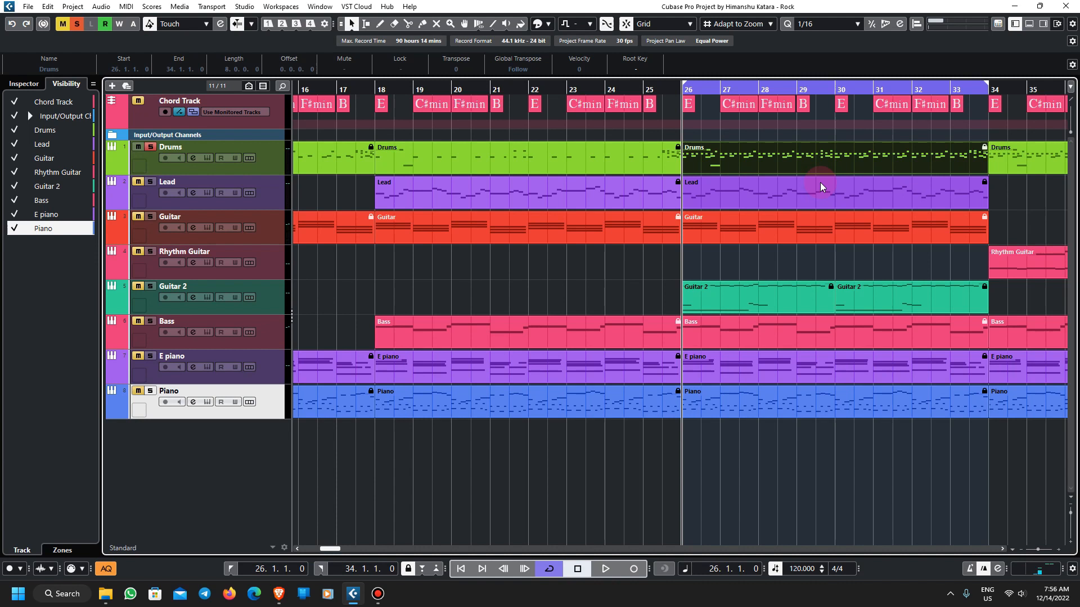
Solo only the Piano track and audition its part over the looped bars 26 to 34.
click(150, 393)
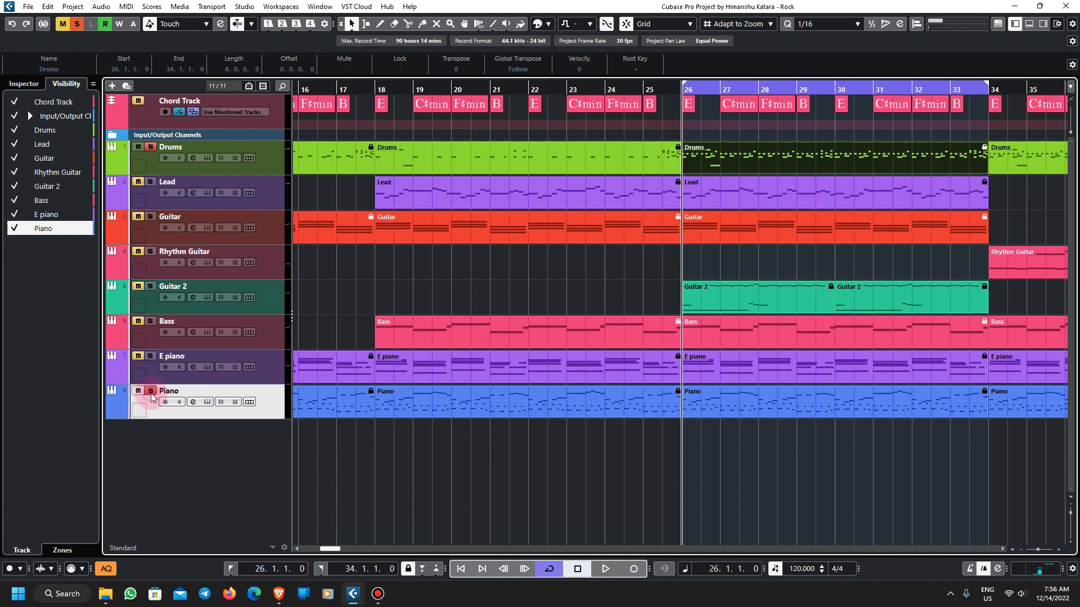
click(781, 411)
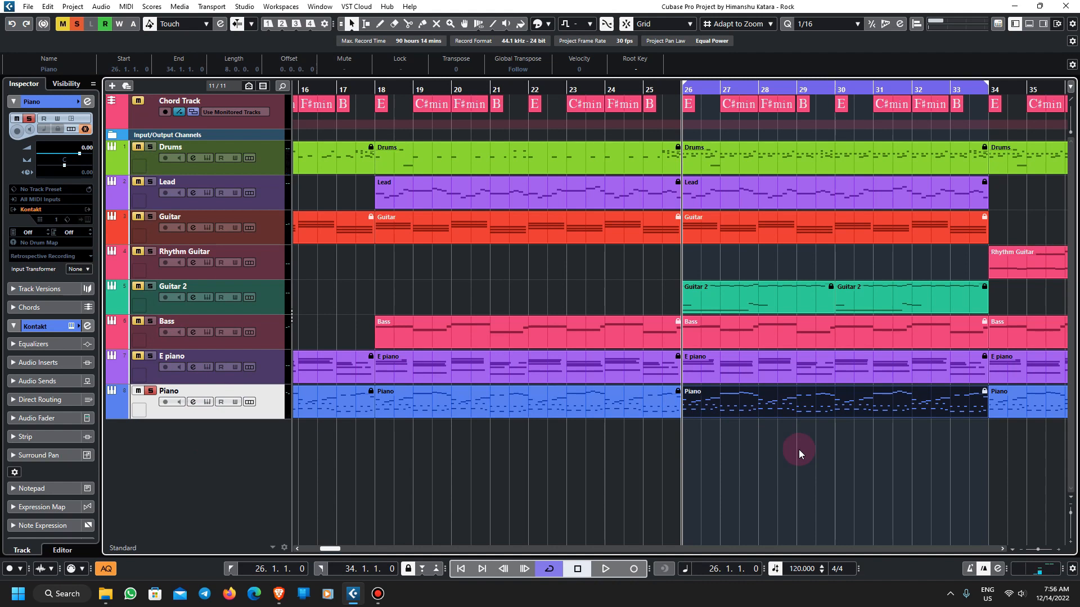
key(space)
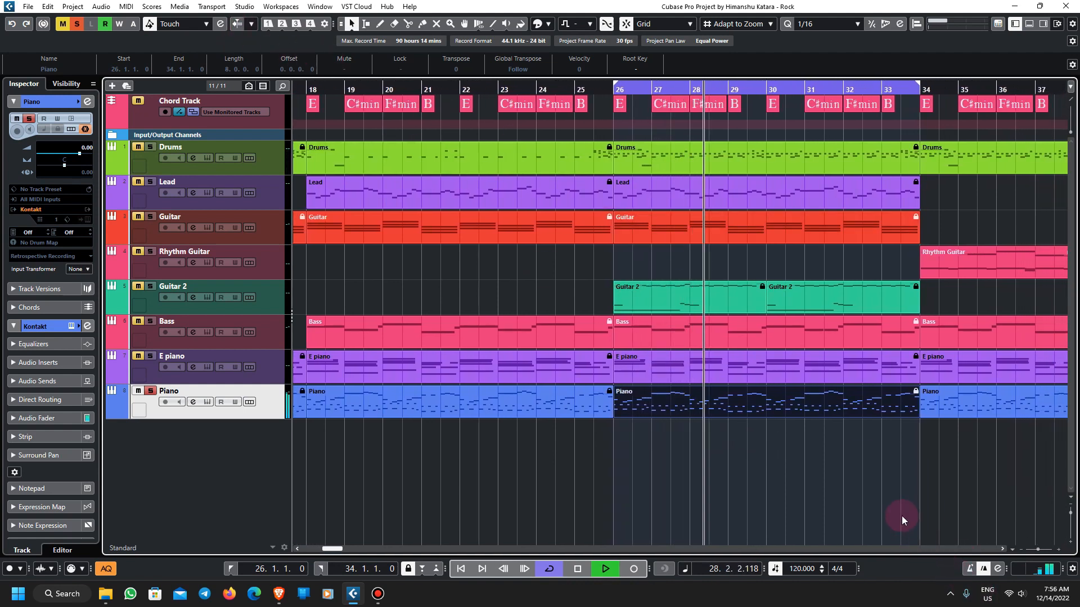
key(super)
click(891, 479)
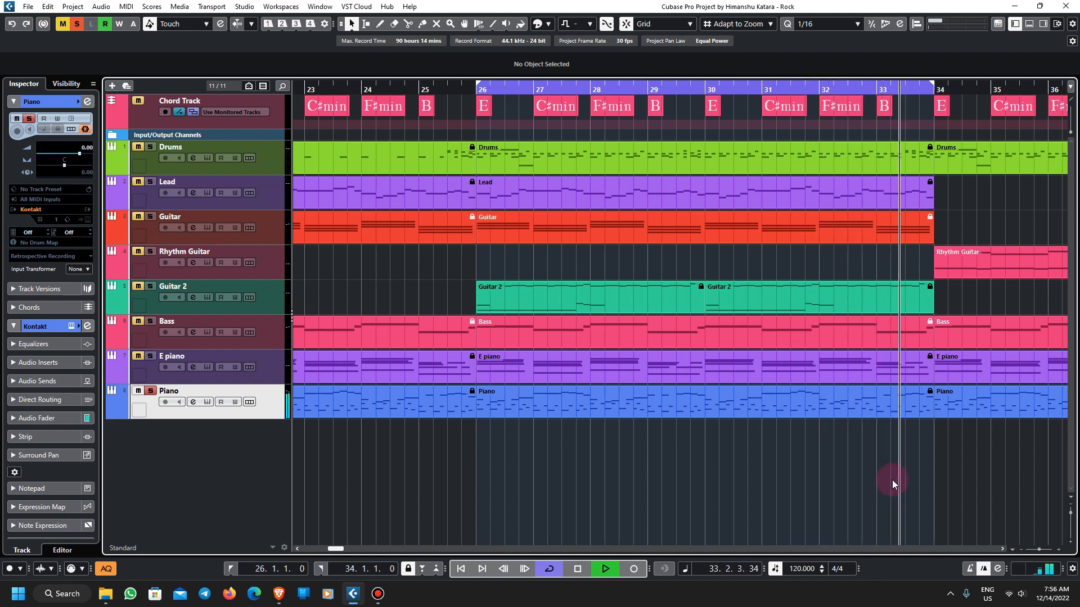
key(space)
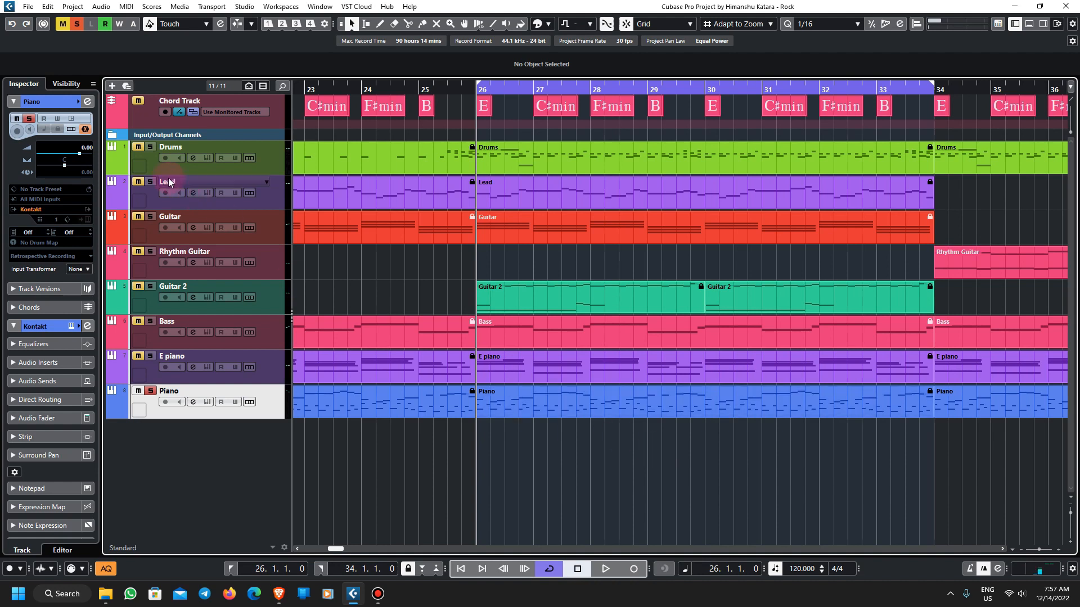
Solo only the Lead track, audition it in the loop, and compare the Piano and Lead parts at bar 26.
click(153, 180)
key(space)
click(683, 253)
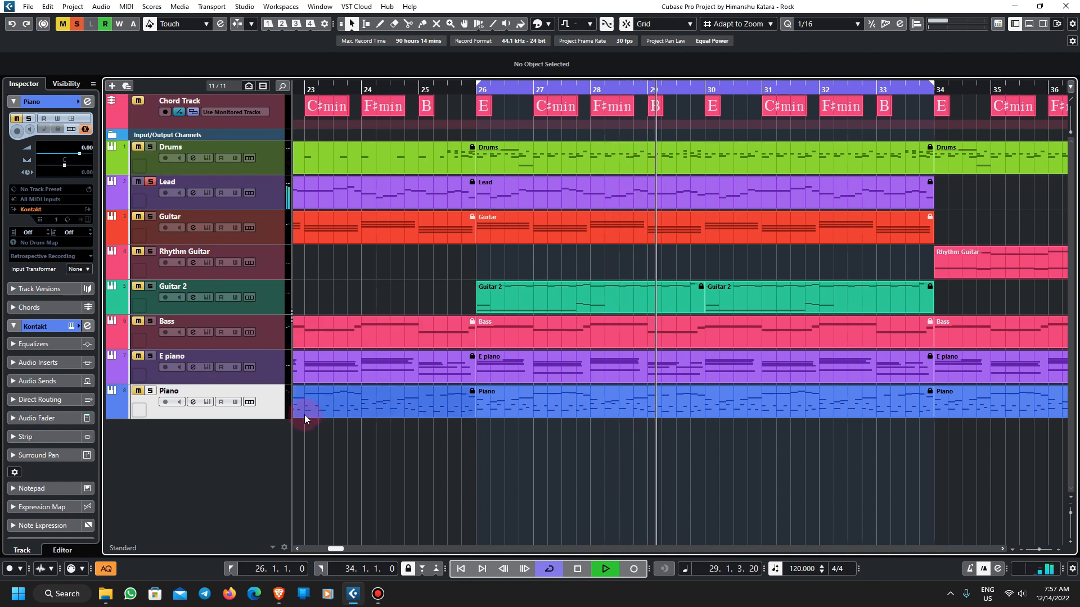
key(space)
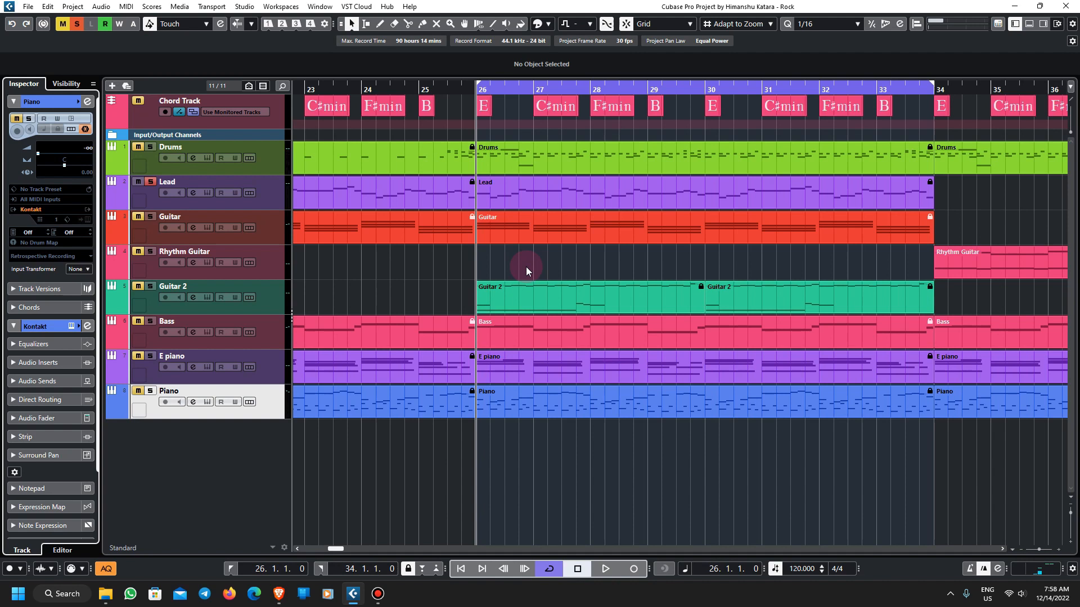
click(577, 398)
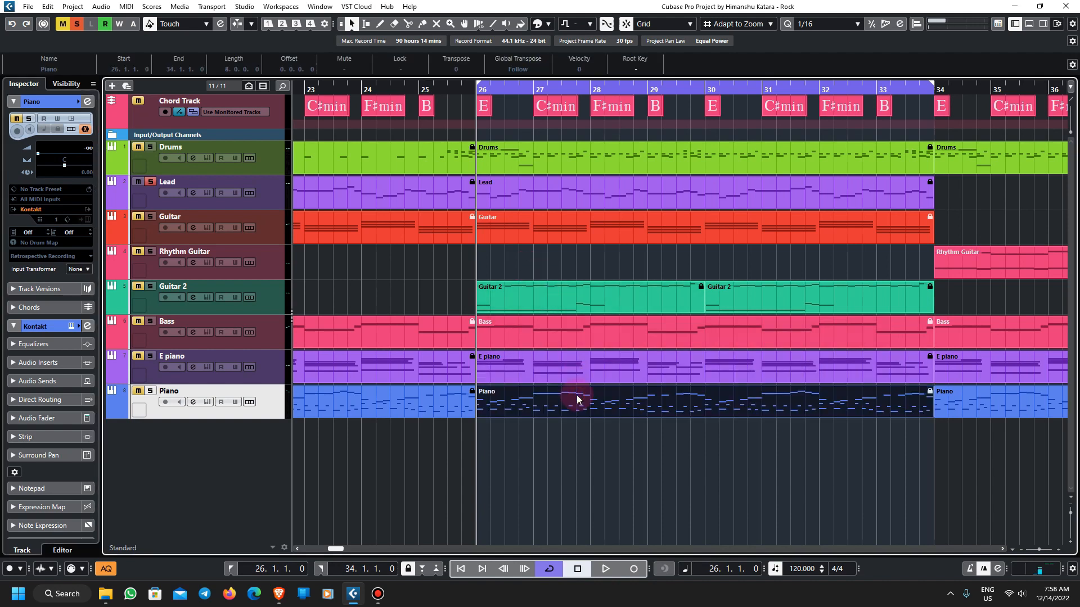
click(594, 193)
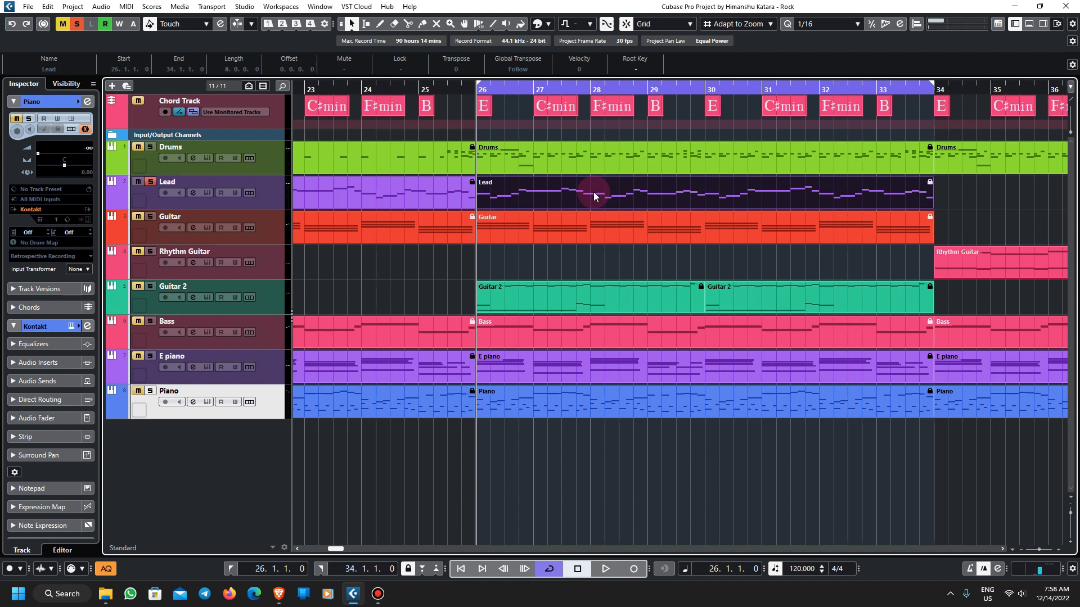
Solo only the Guitar track and audition its part over the looped section.
ctrl+click(152, 215)
key(space)
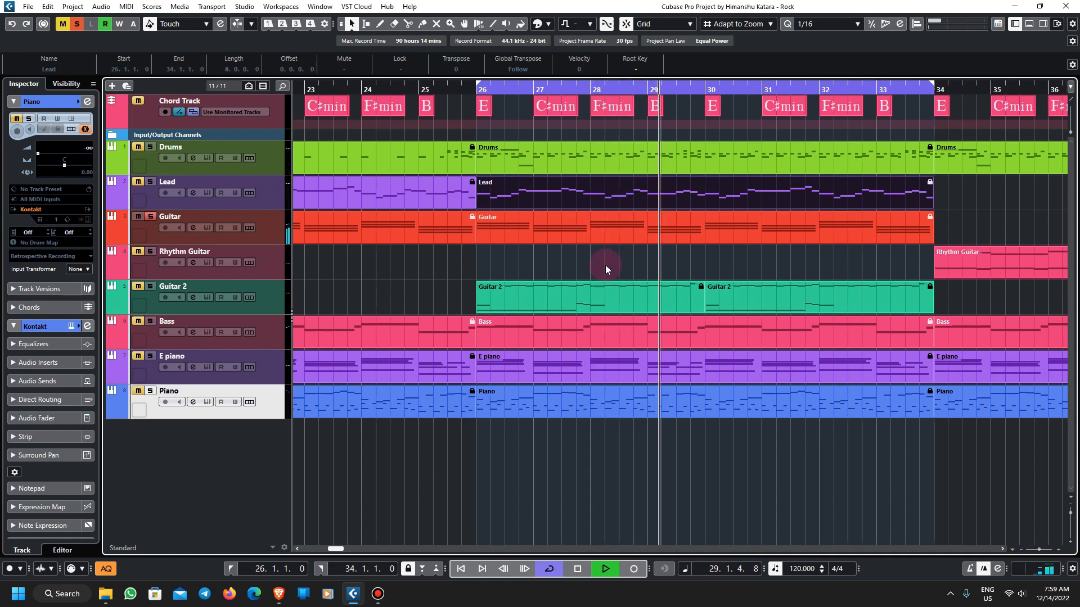
key(space)
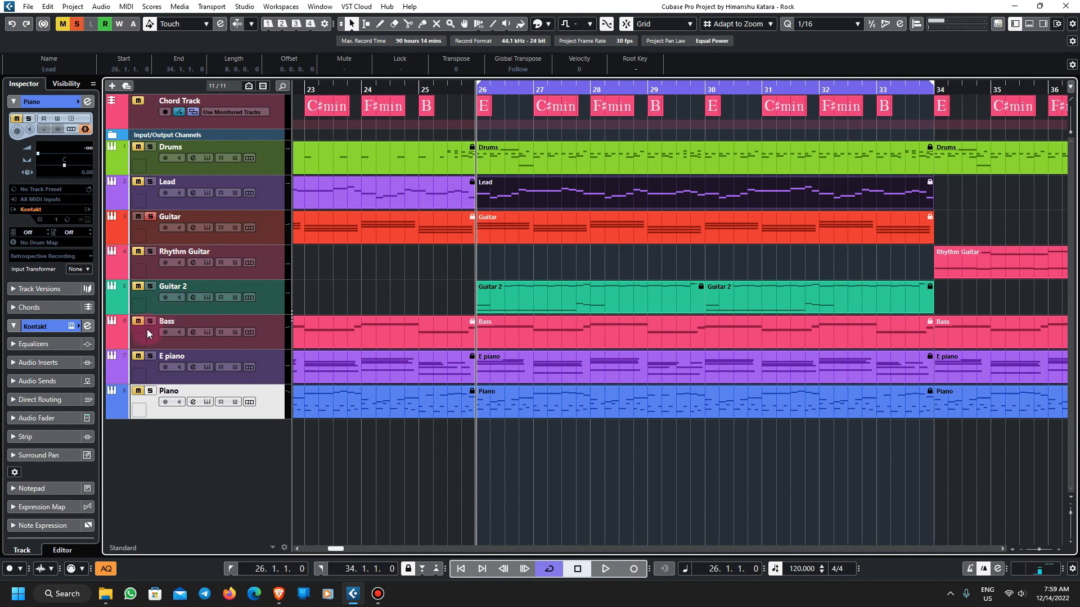
Solo only the Guitar 2 track and audition its parts over the looped section.
ctrl+click(149, 286)
key(space)
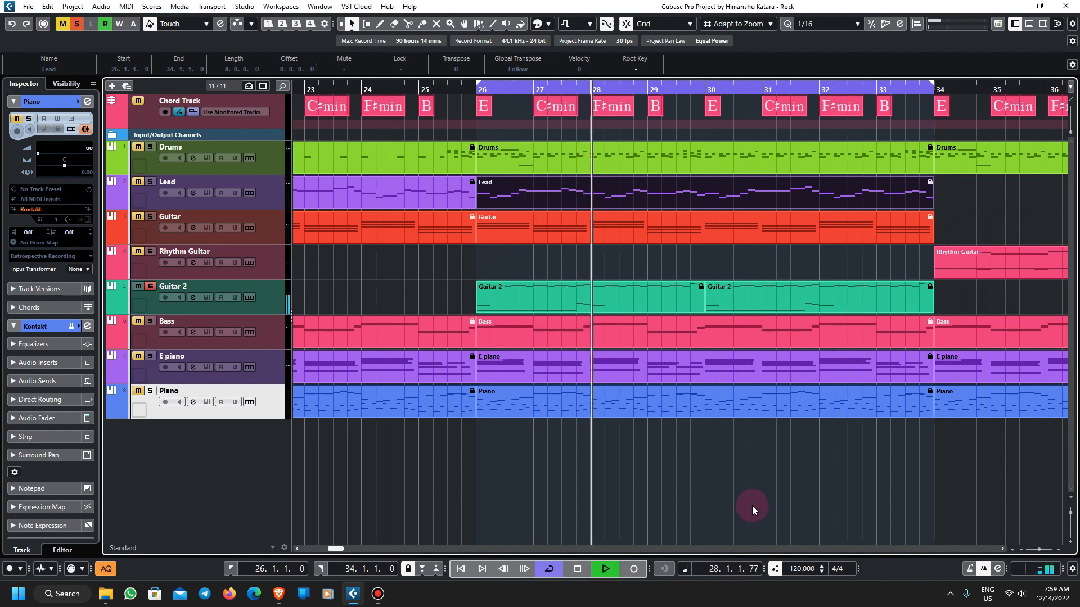
key(space)
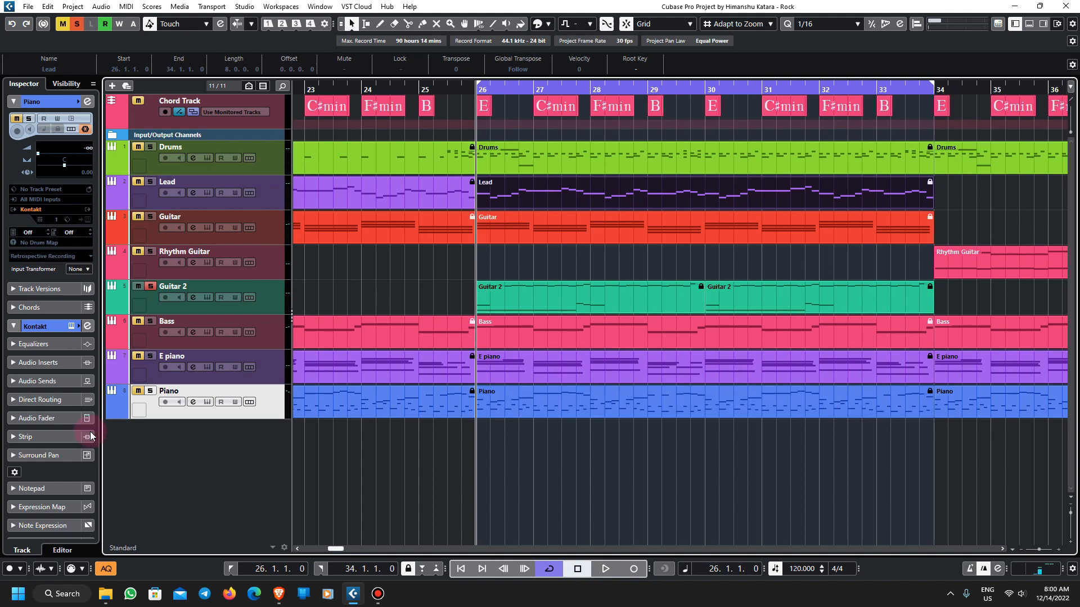
Solo only the Bass track and audition its part over the looped section.
click(150, 321)
key(space)
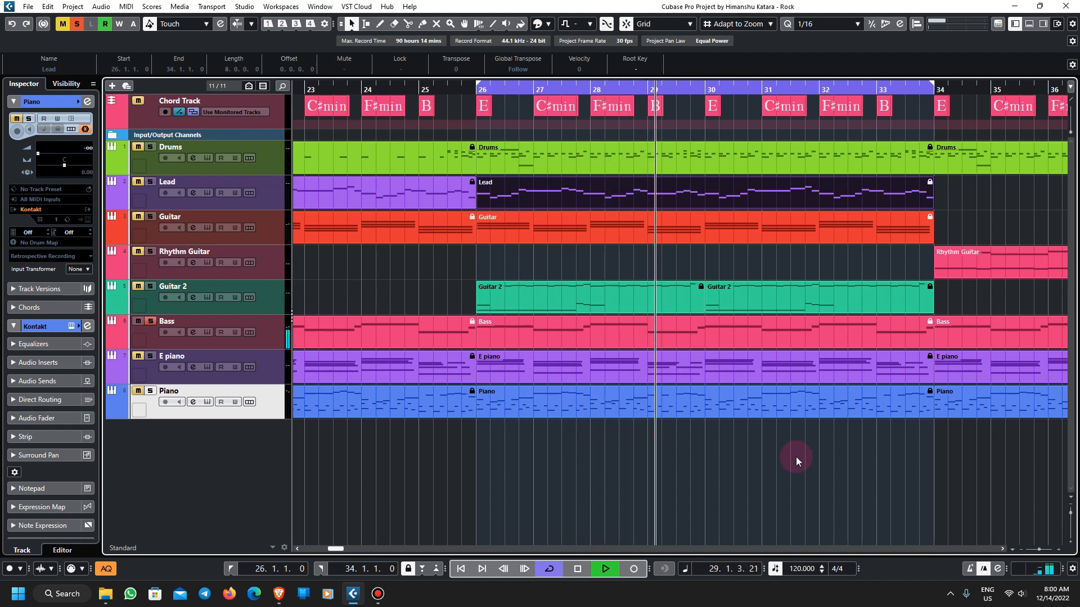
key(space)
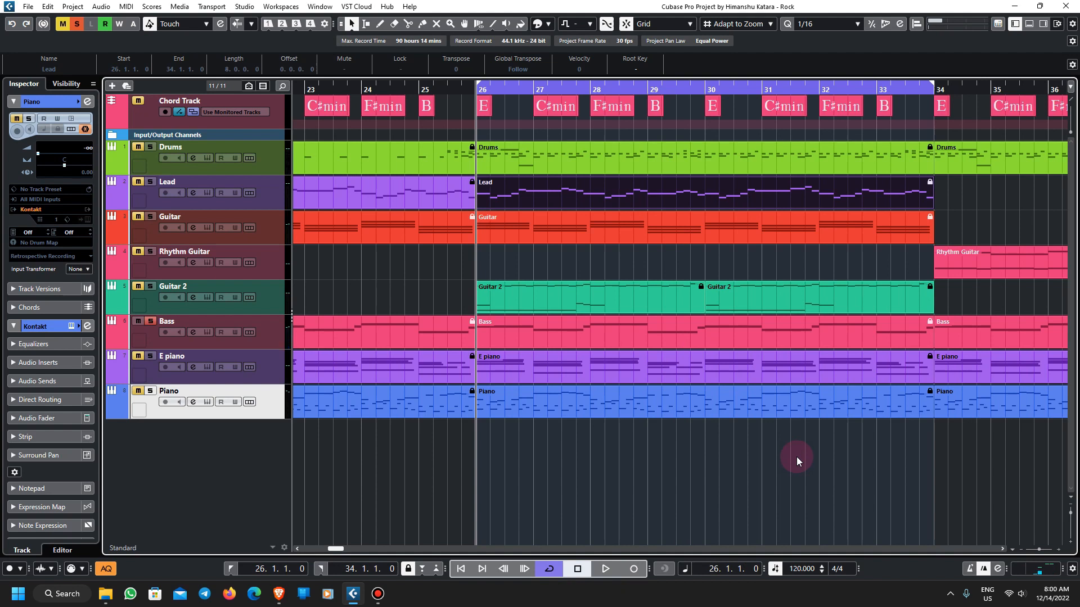
Play the soloed Bass track from bar 18 to hear where the bass line first enters.
drag(344, 545, 331, 546)
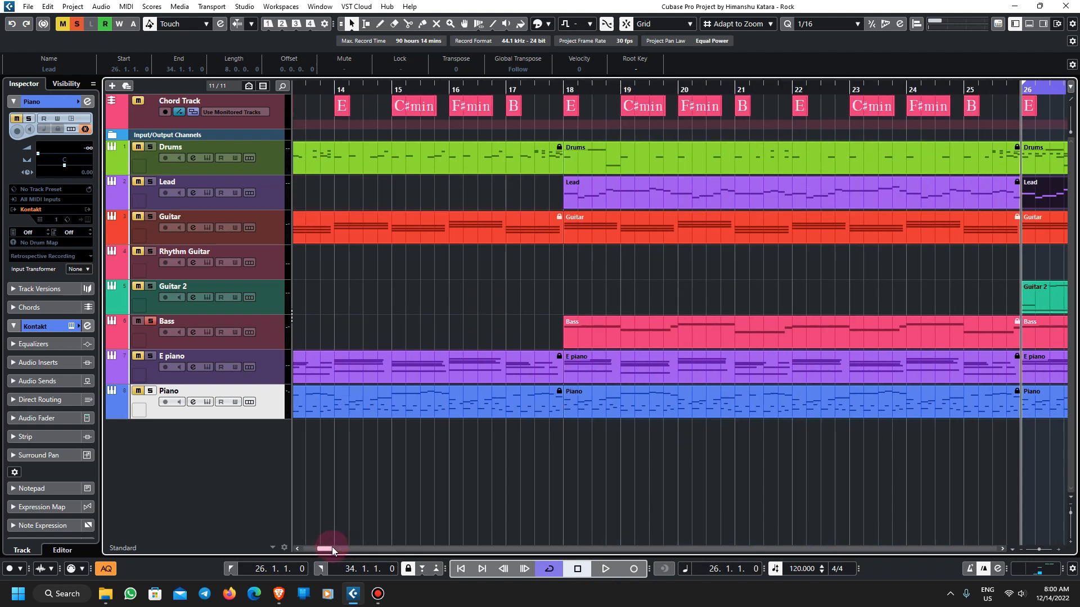
click(560, 88)
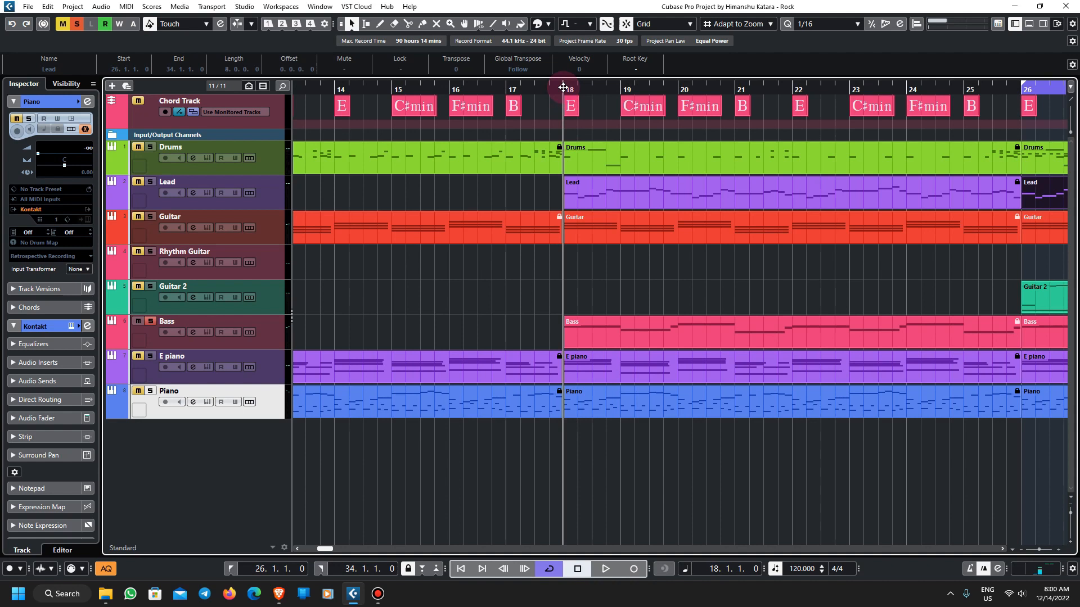
key(space)
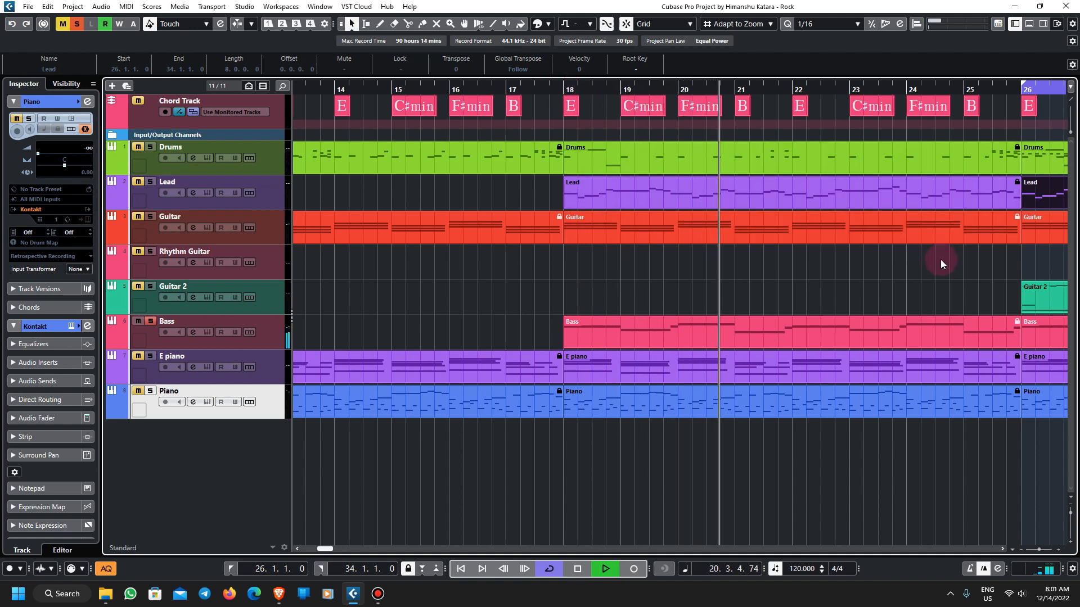
key(space)
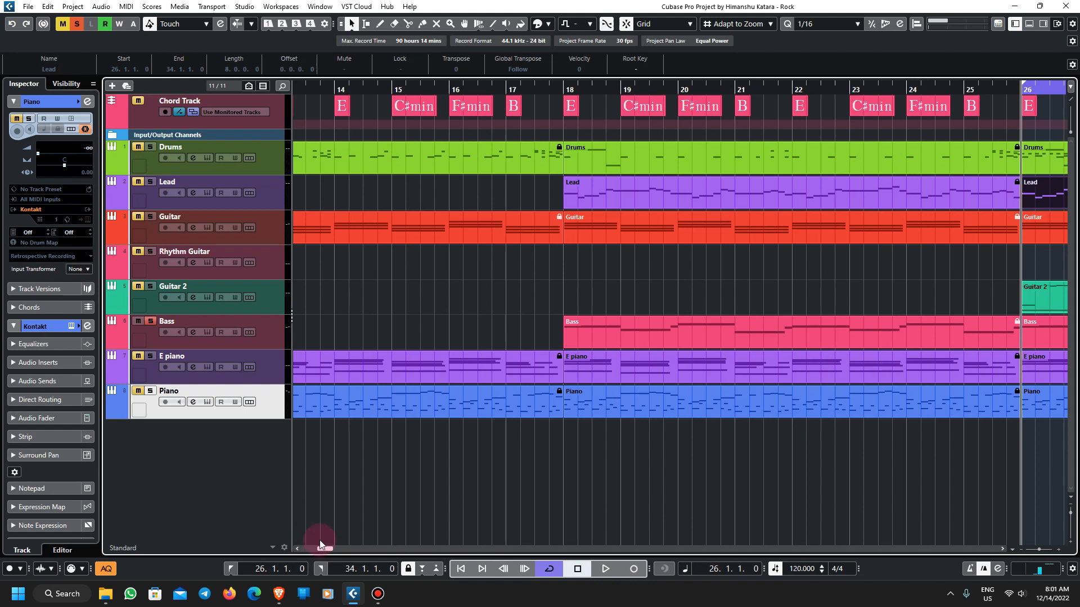
Solo only the E piano track and examine its part in the looped bars 26 to 34.
scroll(319, 540, down, 2)
scroll(823, 475, down, 1)
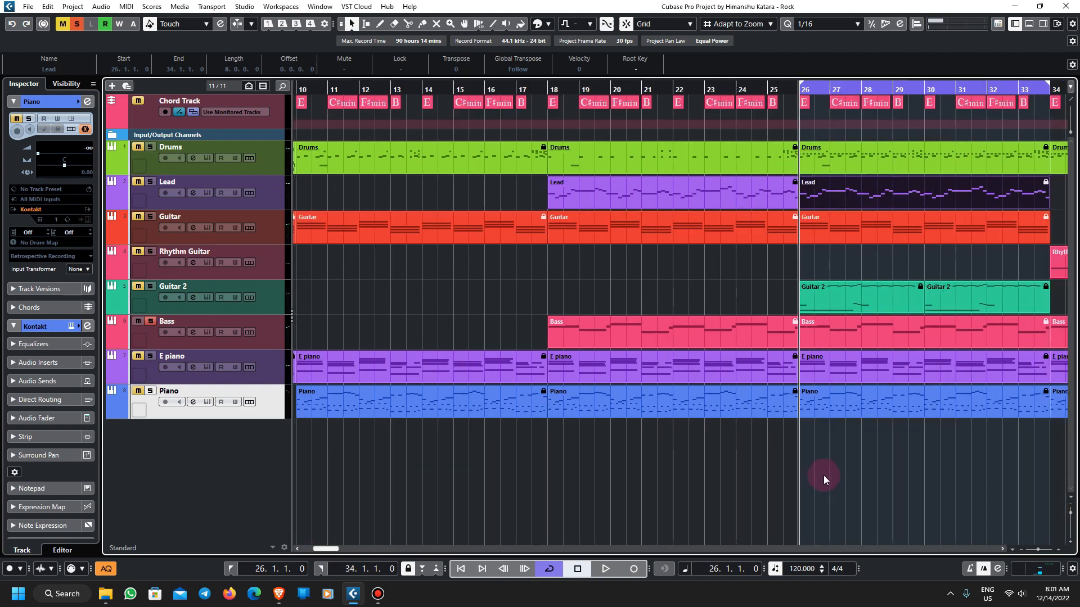
scroll(823, 475, down, 1)
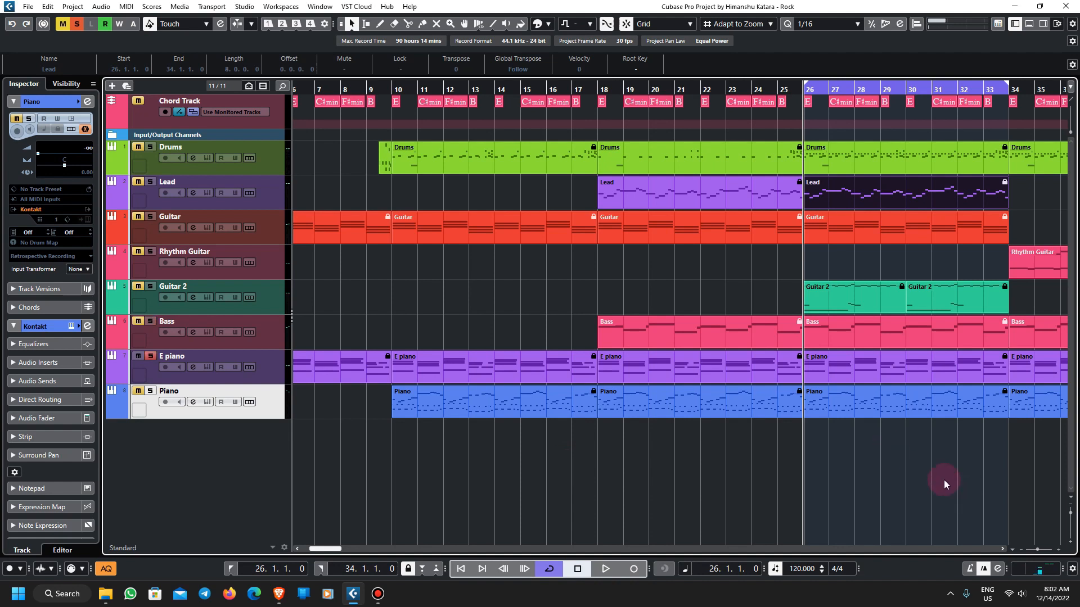
scroll(1048, 477, up, 2)
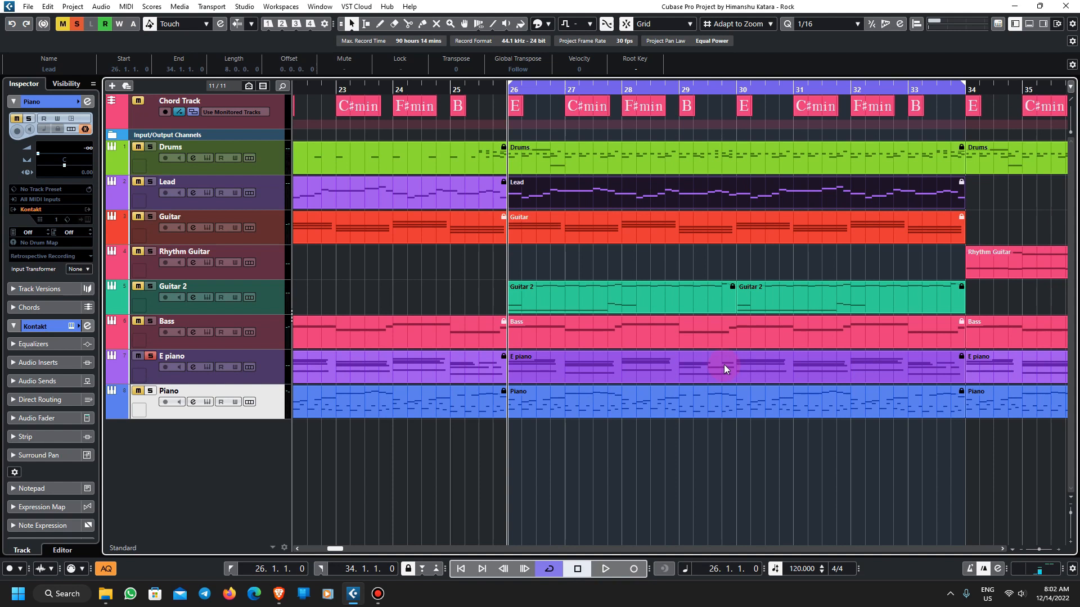
Audition the soloed E piano track over looped bars 26 to 34.
key(space)
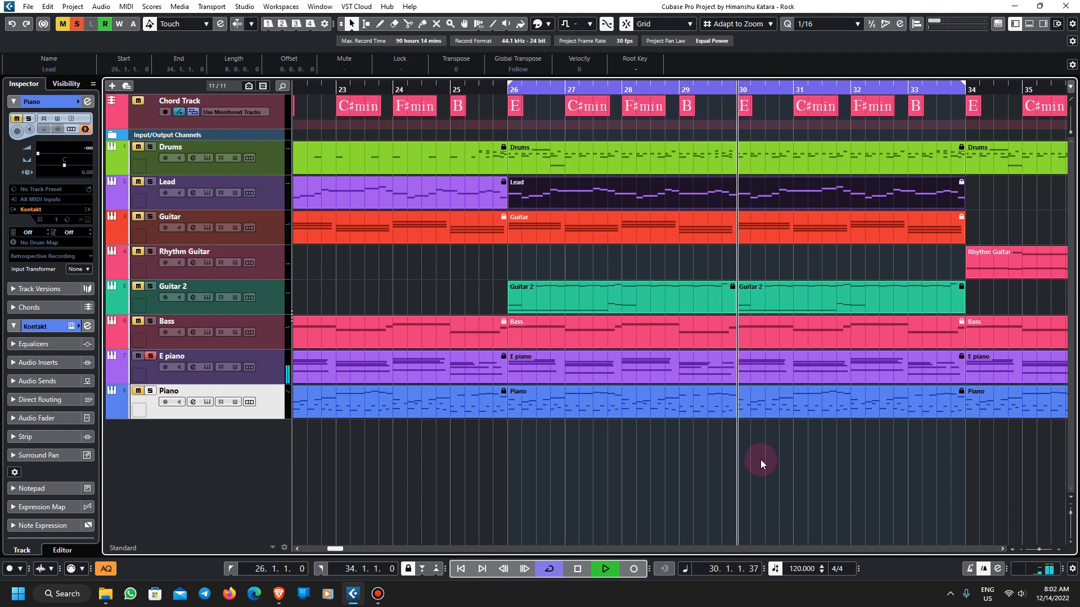
key(space)
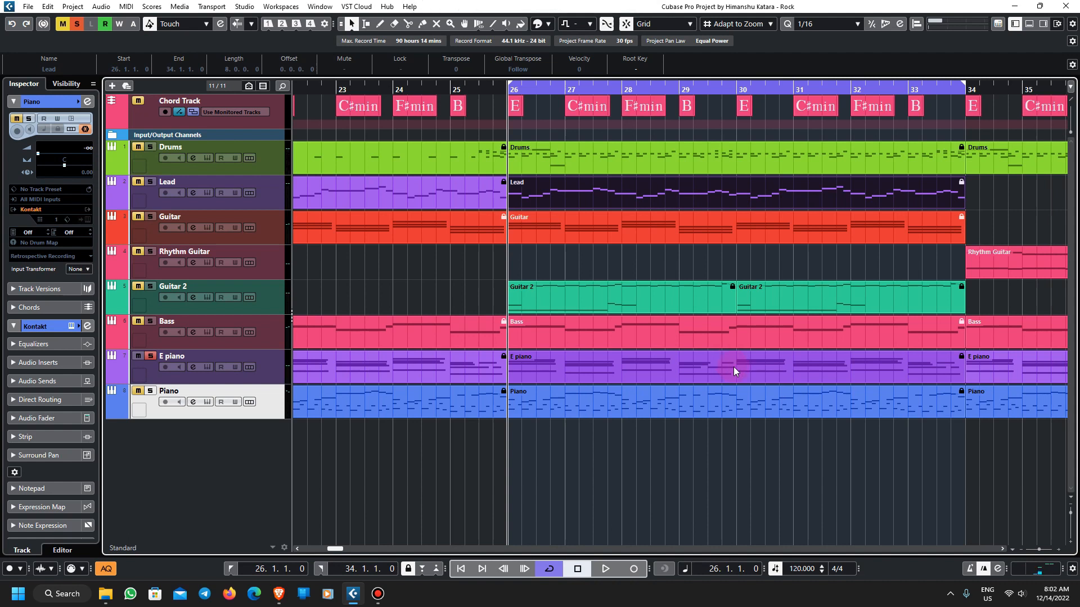
Unsolo the E piano track and play all tracks together over the looped section from bar 26.
scroll(678, 496, down, 2)
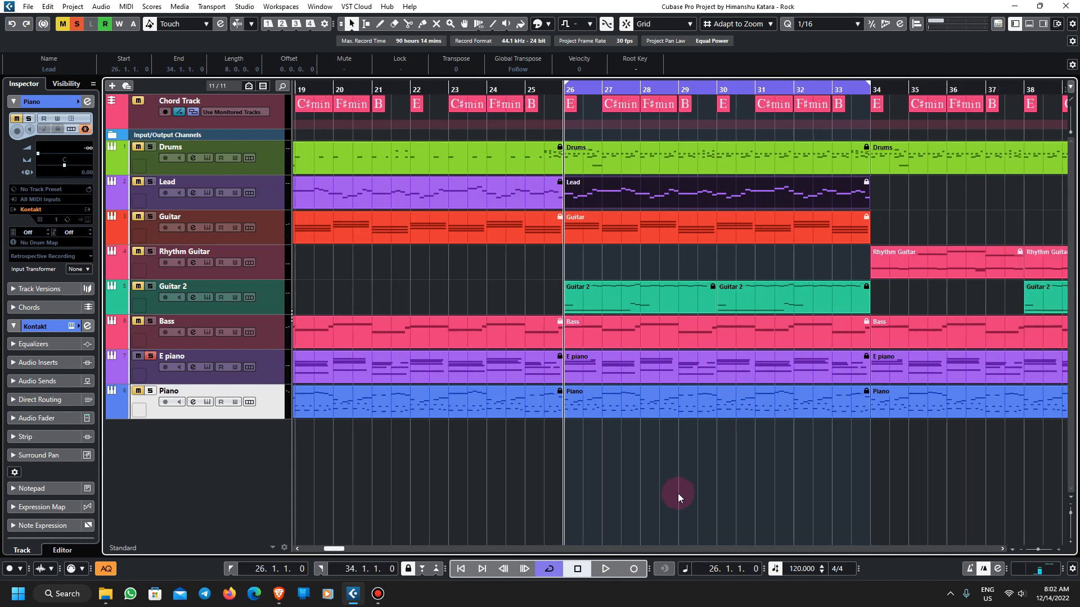
click(150, 356)
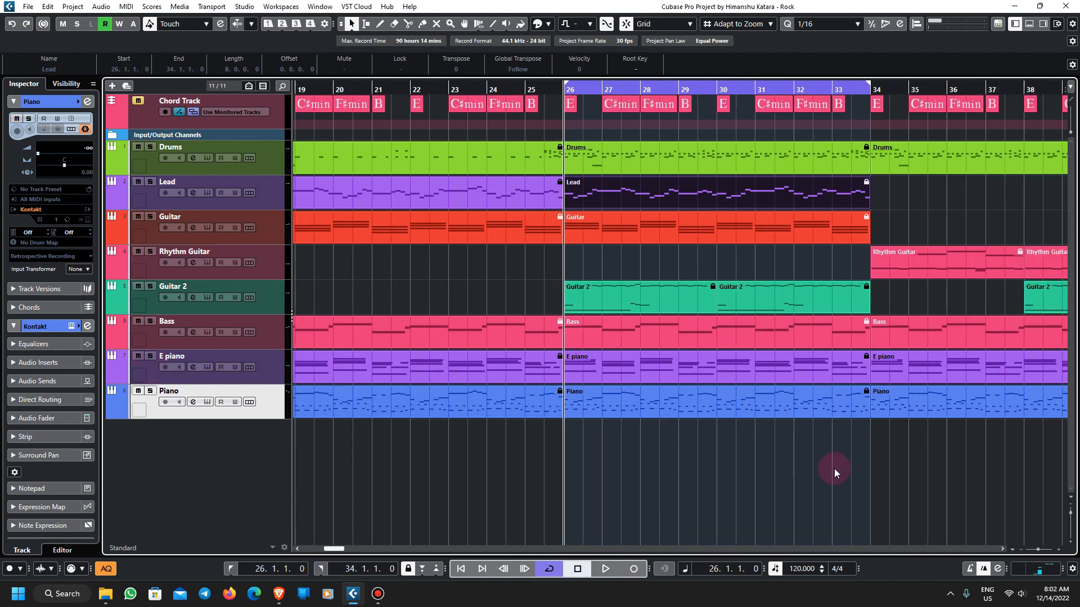
key(space)
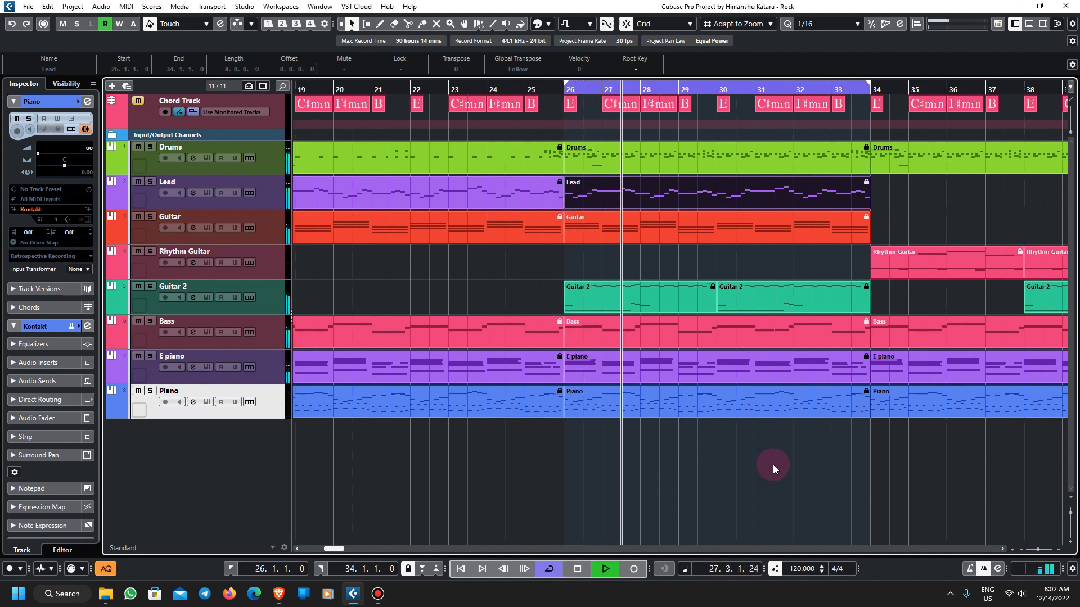
ctrl+scroll(722, 461, down, 1)
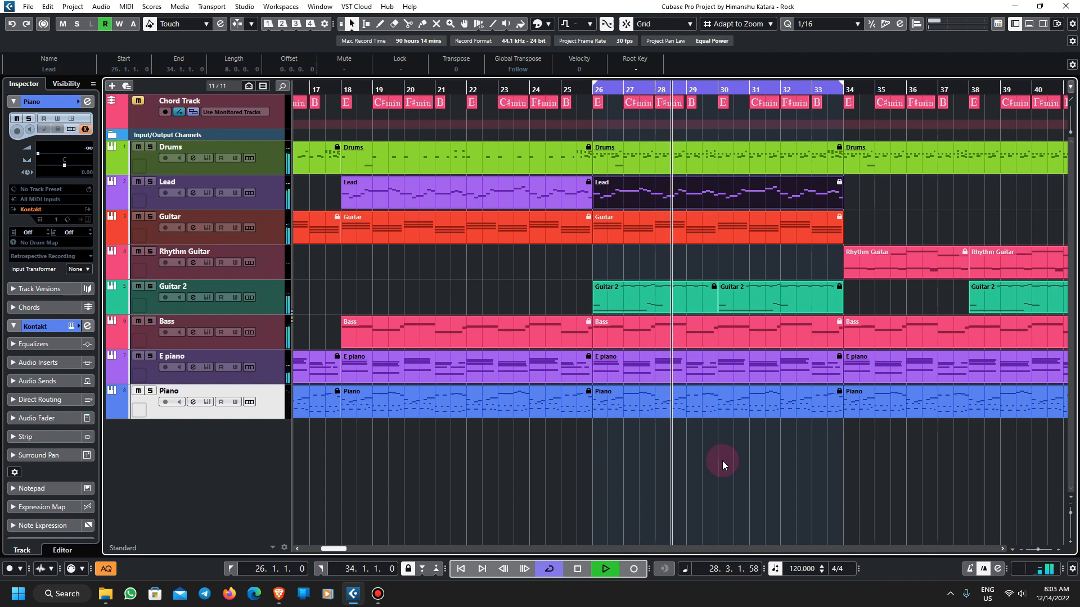
key(g)
key(g)
key(g)
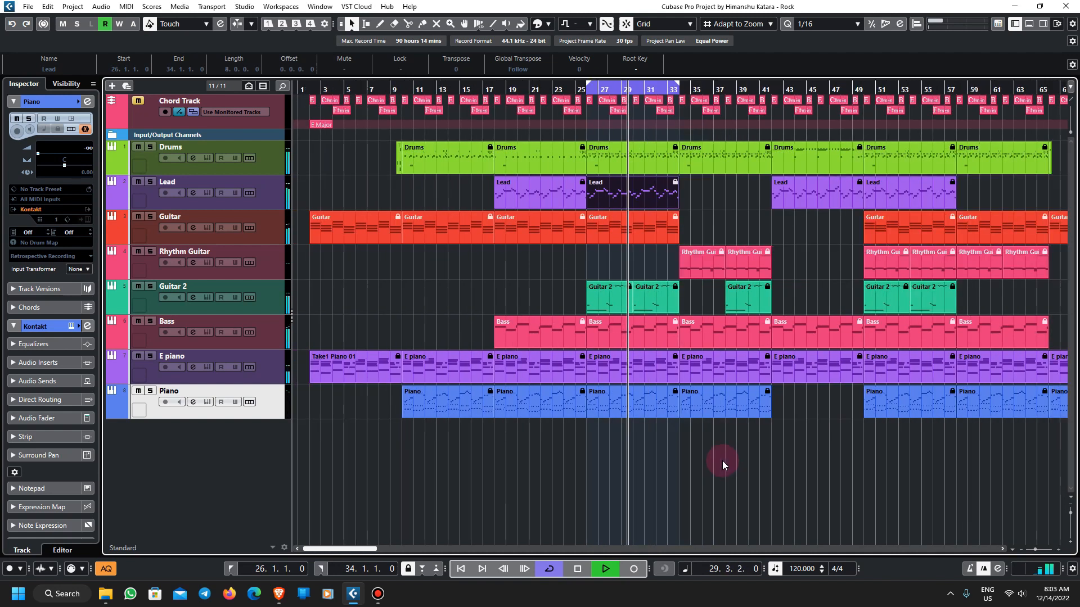
key(space)
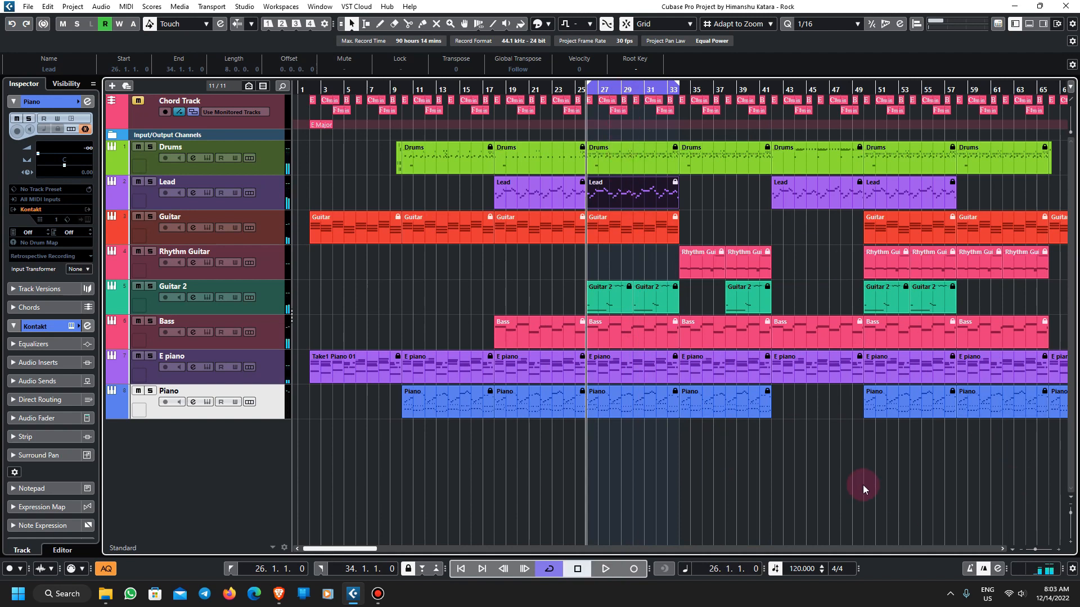
Move the loop range to bars 50 to 58, where the Rhythm Guitar plays.
scroll(913, 473, right, 5)
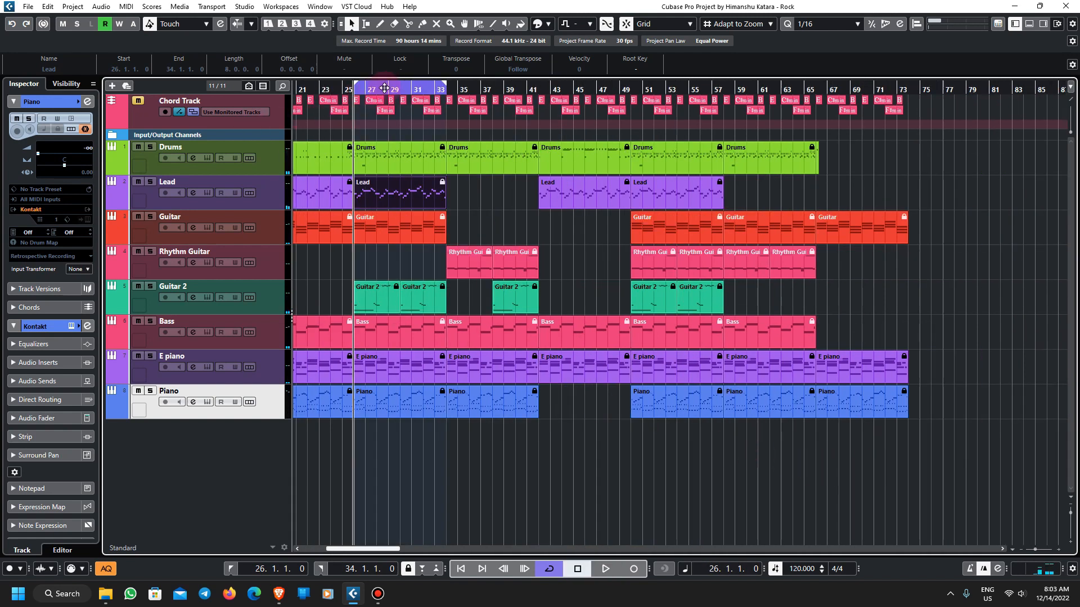
drag(384, 88, 658, 88)
scroll(771, 311, up, 2)
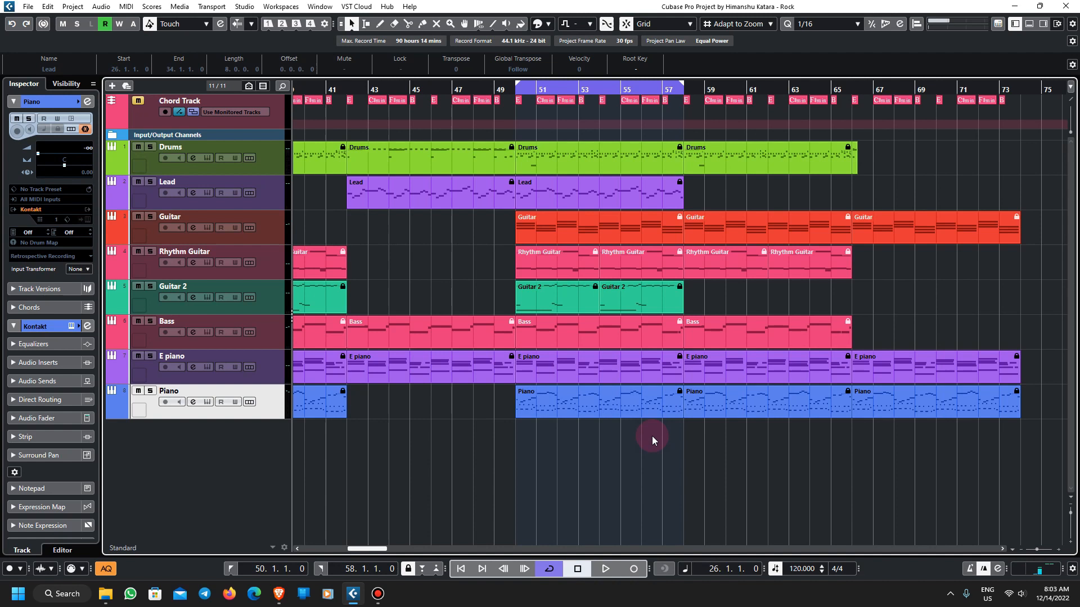
Solo the Rhythm Guitar track and audition its part over looped bars 50 to 58.
scroll(618, 450, up, 3)
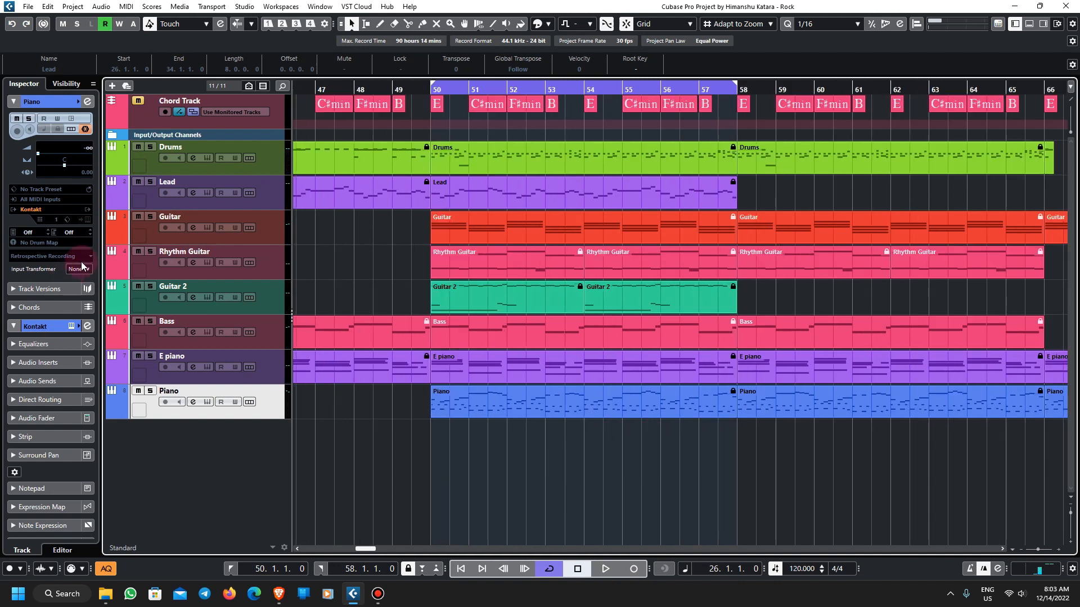
click(150, 252)
key(space)
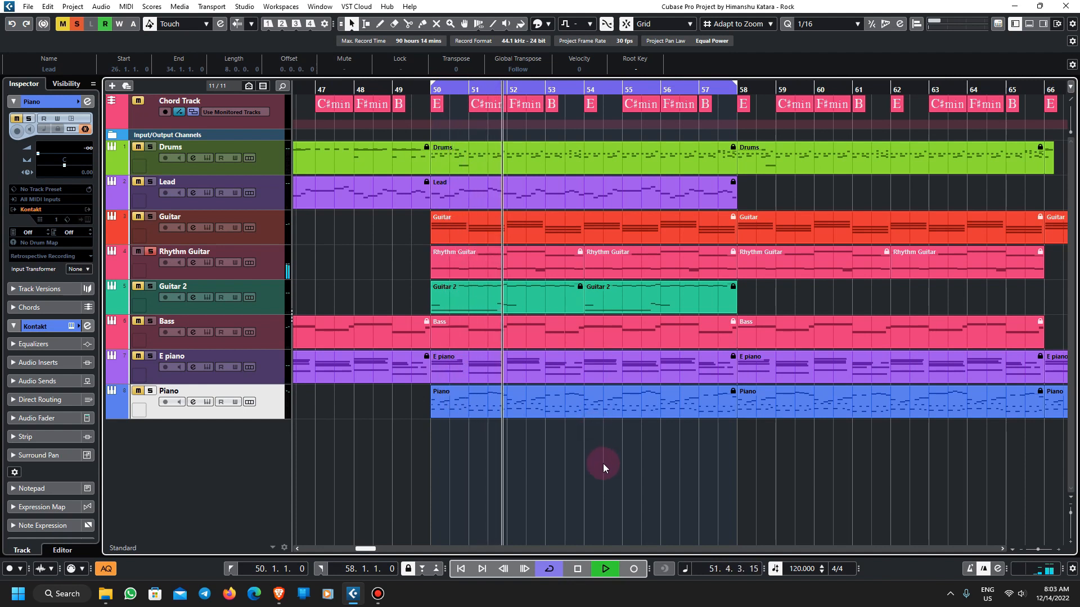
key(space)
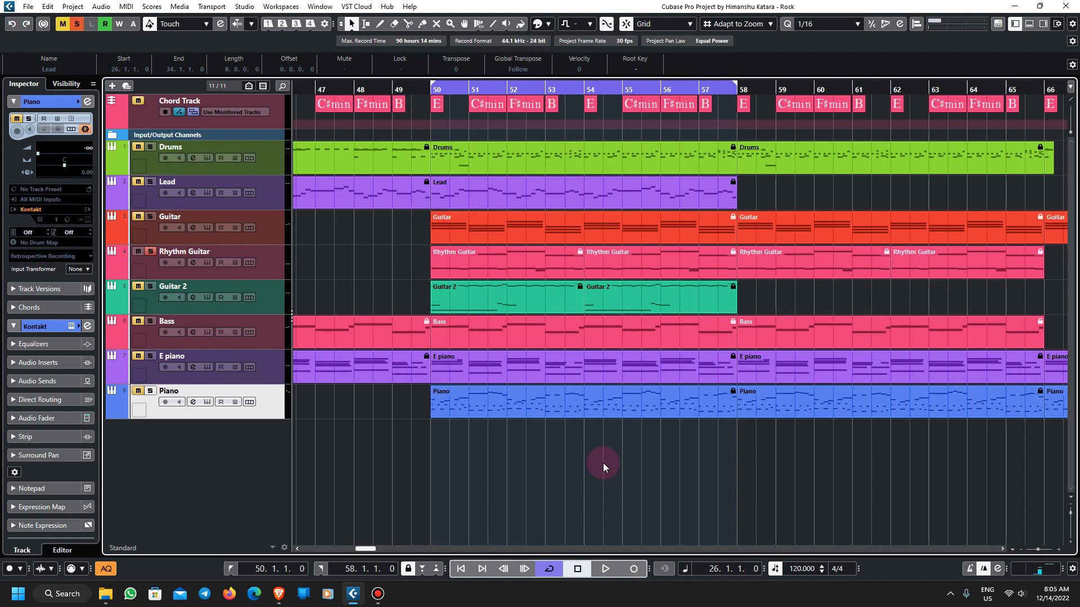
Review the layout of the arrangement, selecting the Bass part and the Drums part that start at bar 26.
key(g)
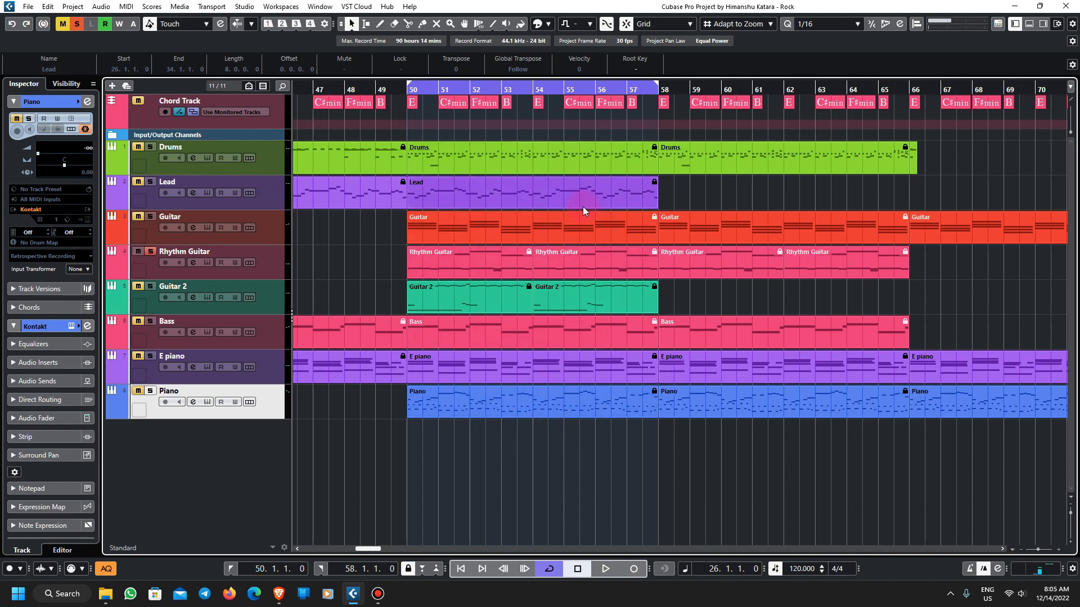
ctrl+scroll(577, 215, down, 2)
ctrl+scroll(577, 211, down, 3)
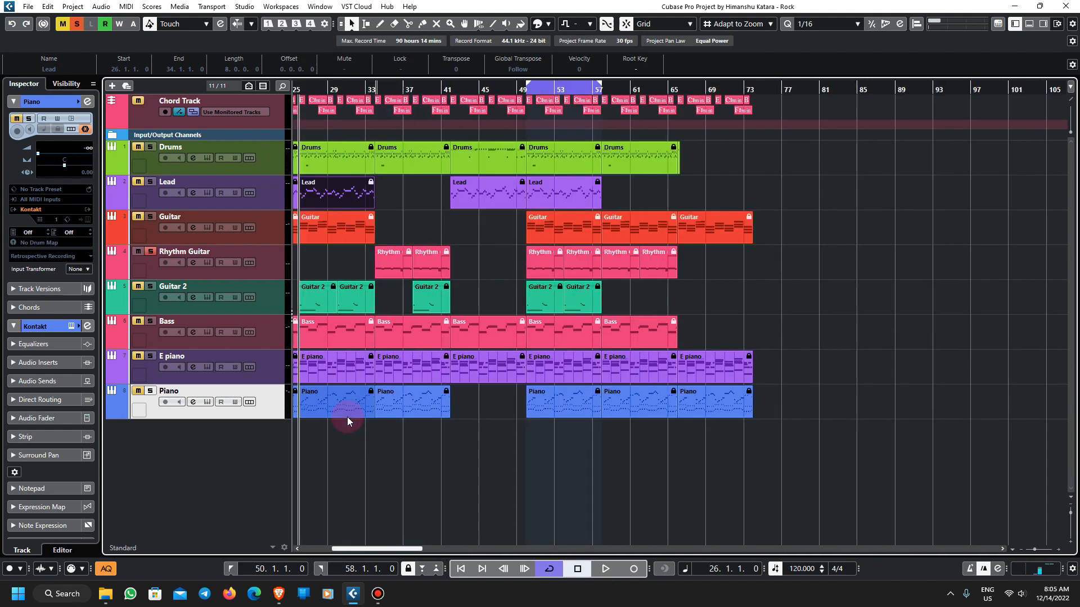
ctrl+scroll(346, 417, up, 2)
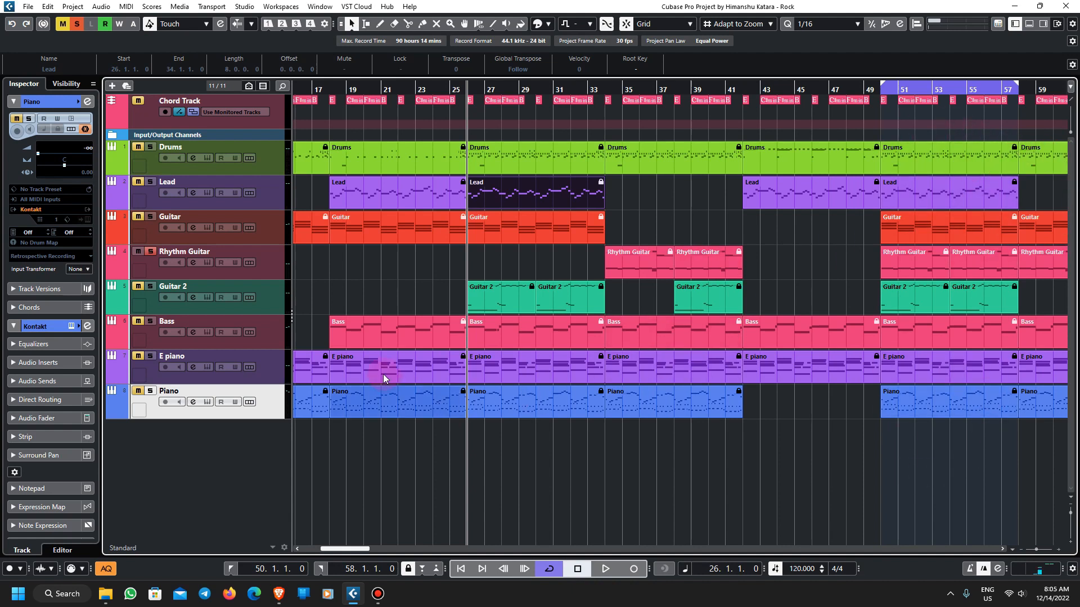
click(535, 329)
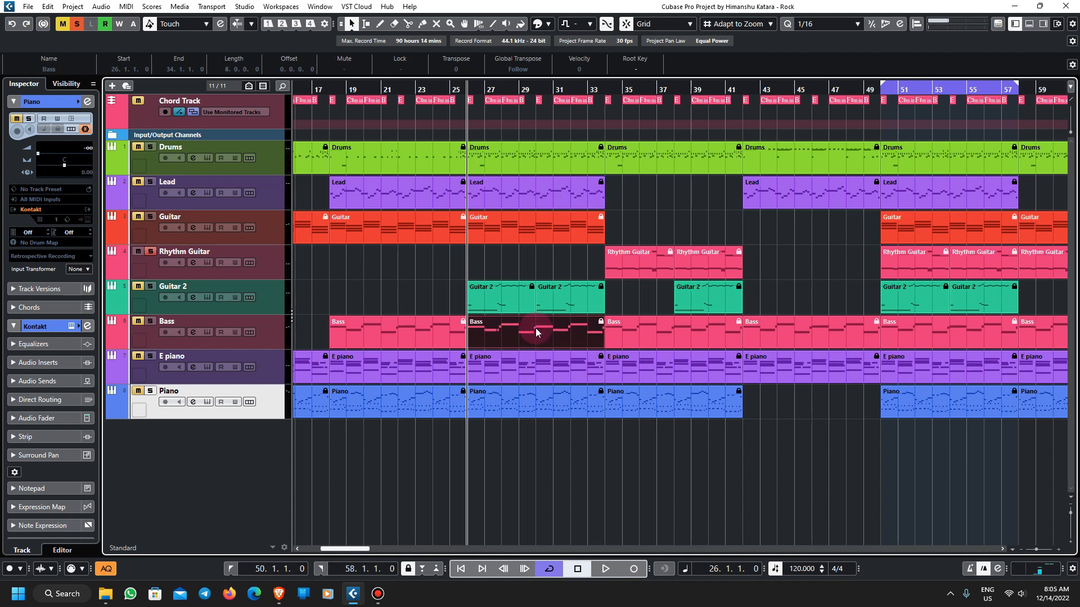
click(517, 164)
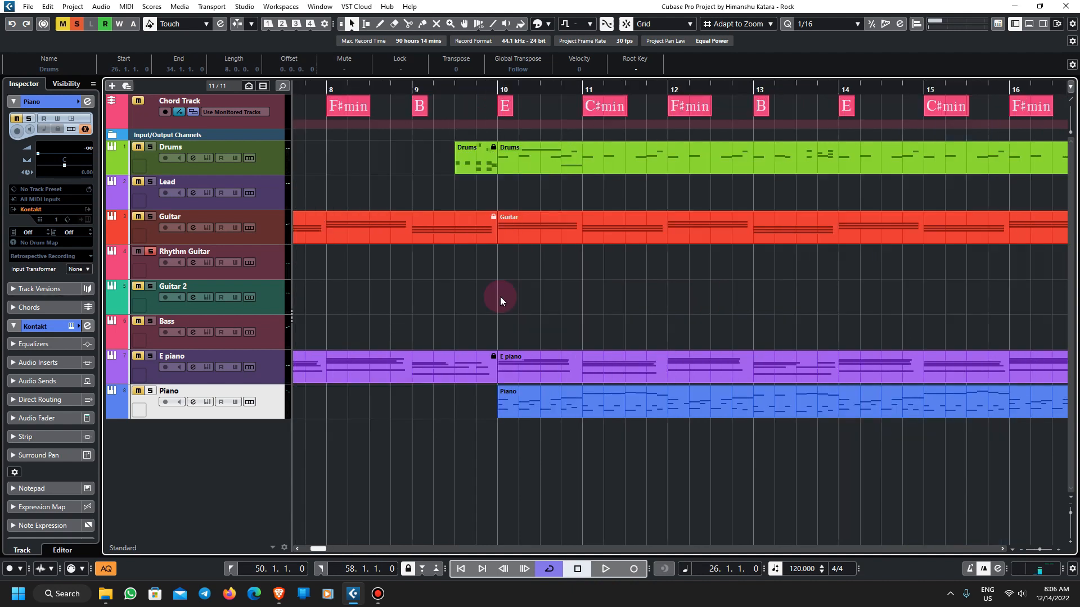
Solo the Drums track as well and play from bar 9.3 to hear the short fill leading into bar 10.
click(449, 90)
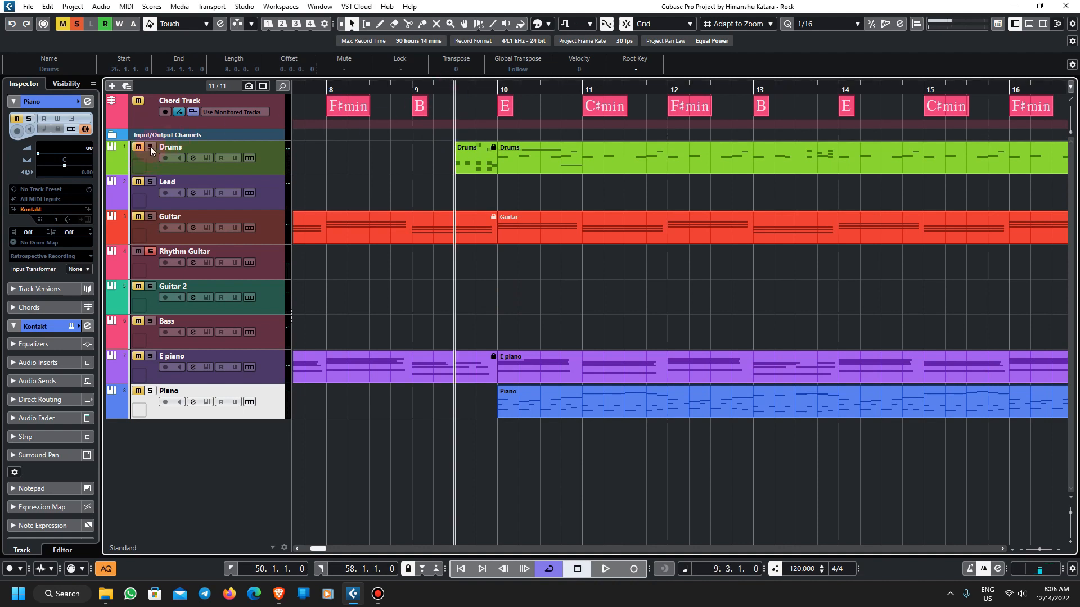
key(space)
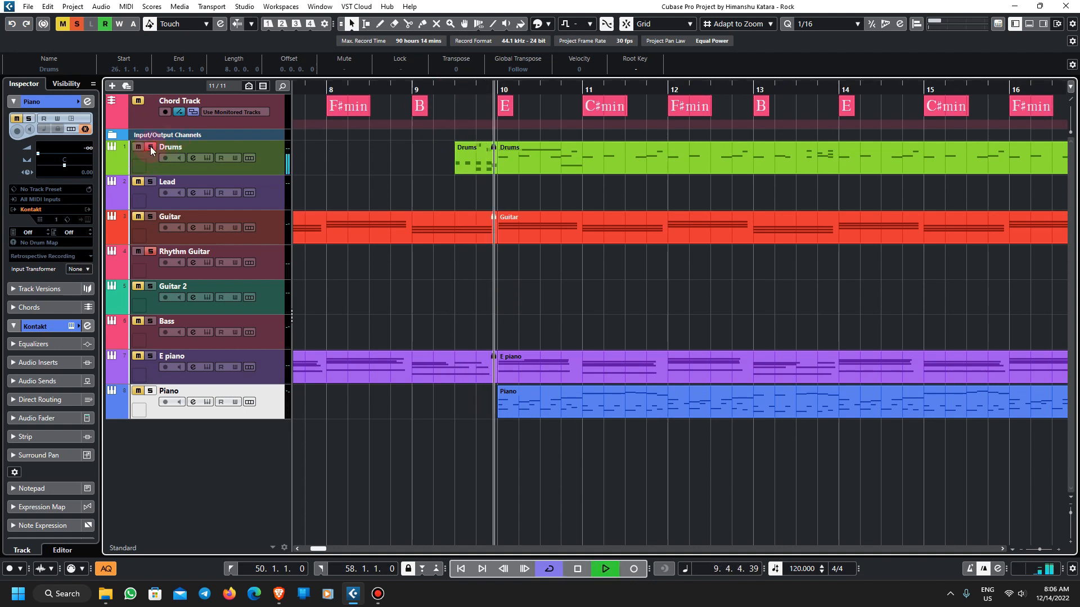
key(space)
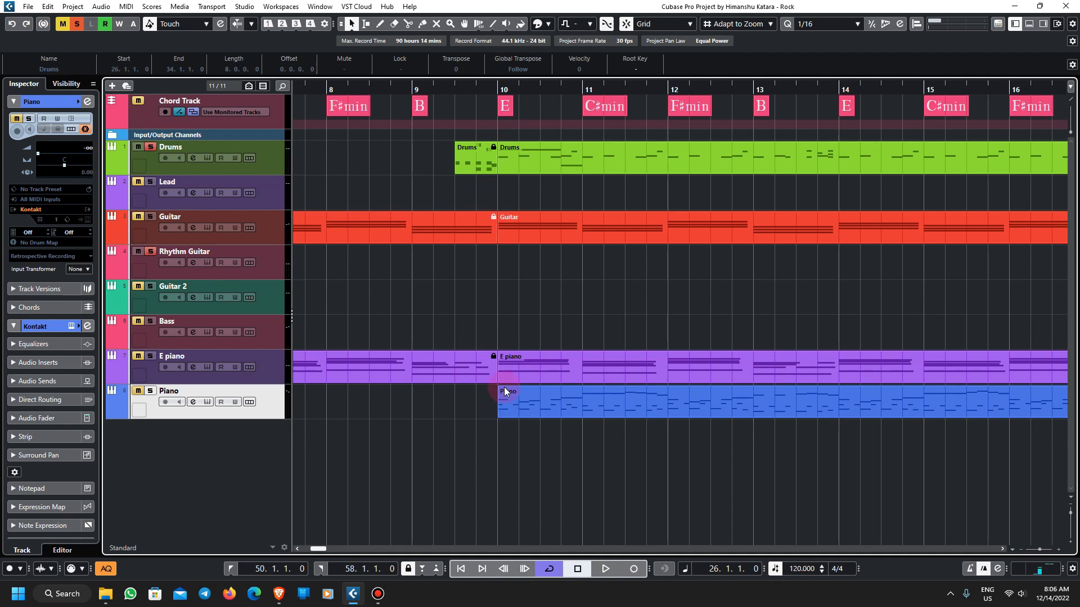
Examine the transition at bar 10 and select the short drum fill in front of it.
scroll(504, 353, down, 3)
scroll(526, 171, down, 1)
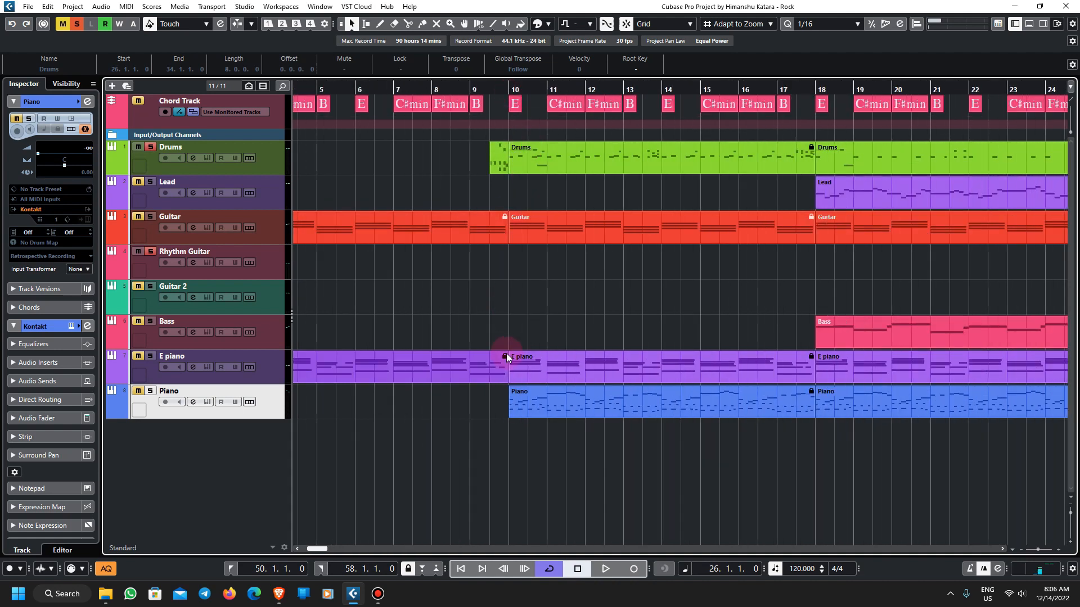
scroll(506, 356, down, 2)
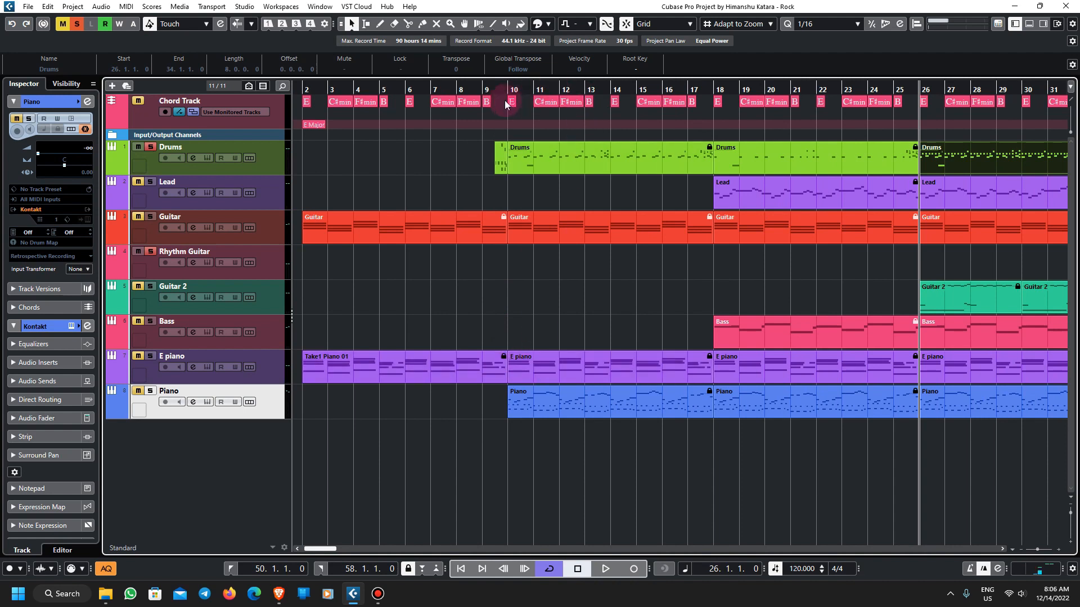
scroll(505, 100, up, 3)
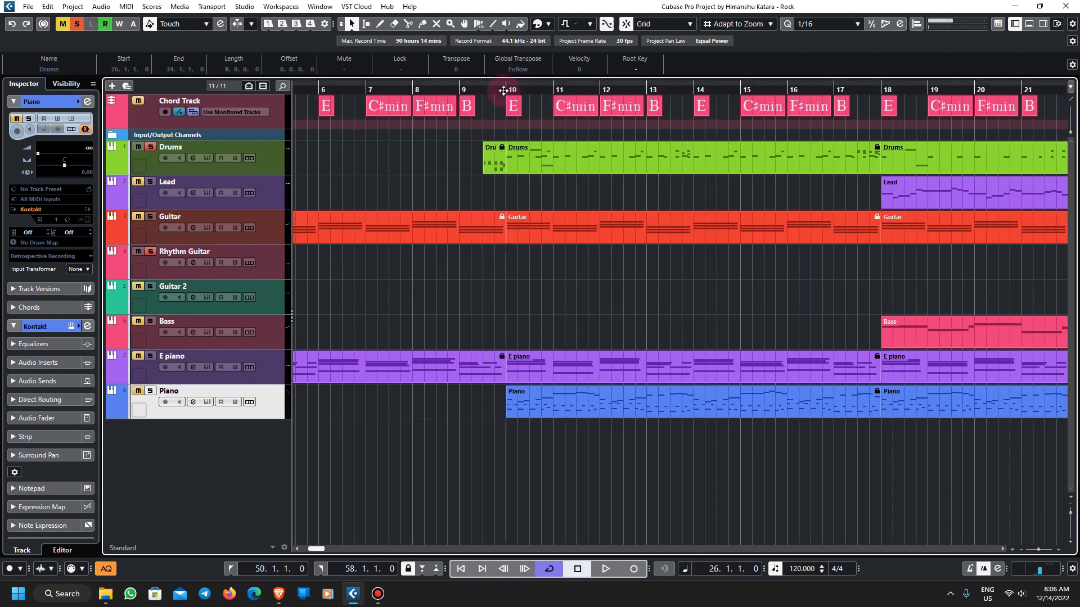
scroll(506, 176, up, 2)
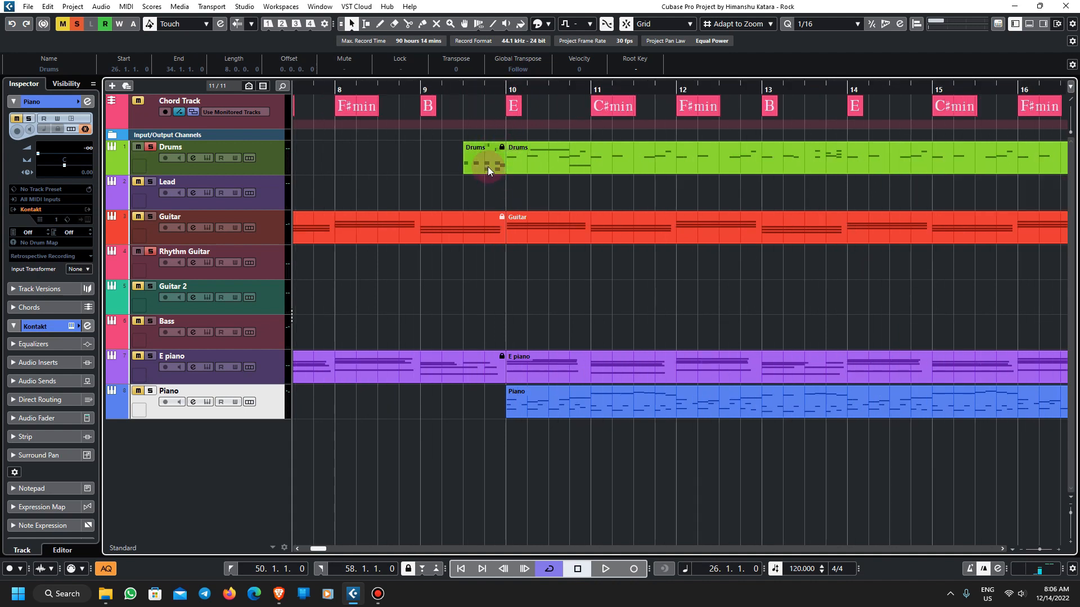
click(487, 165)
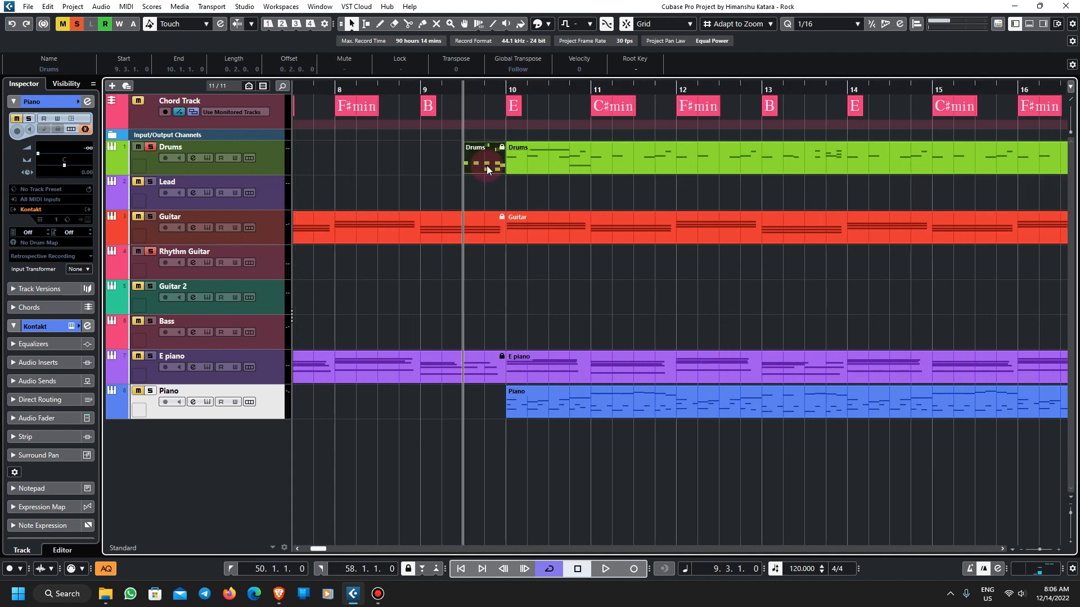
Play the soloed drums from about bar 17 to hear the fill leading into bar 18.
scroll(772, 233, down, 3)
scroll(915, 267, right, 2)
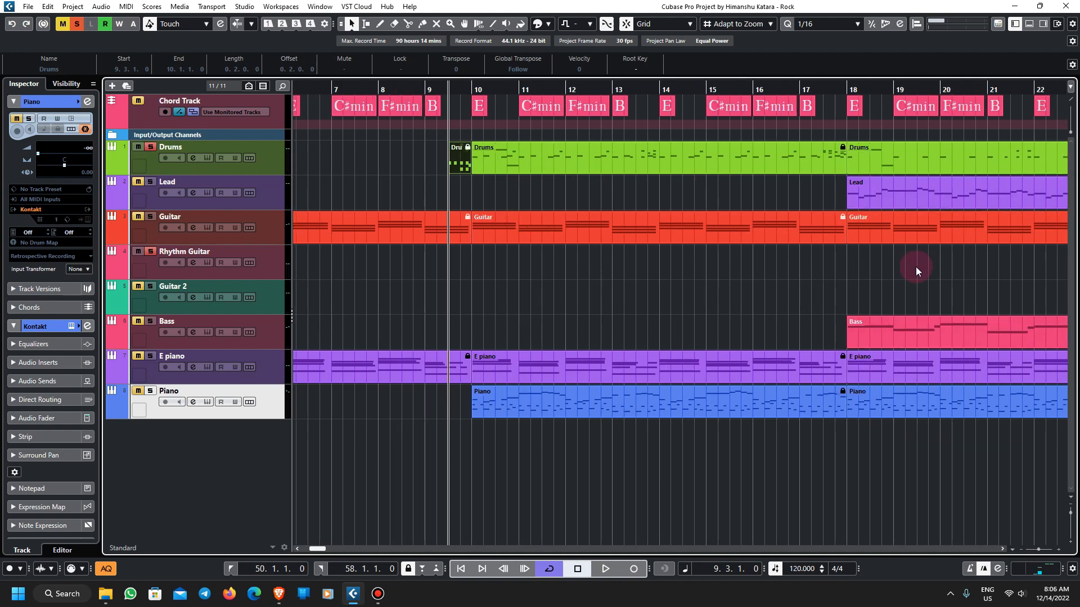
scroll(704, 274, up, 3)
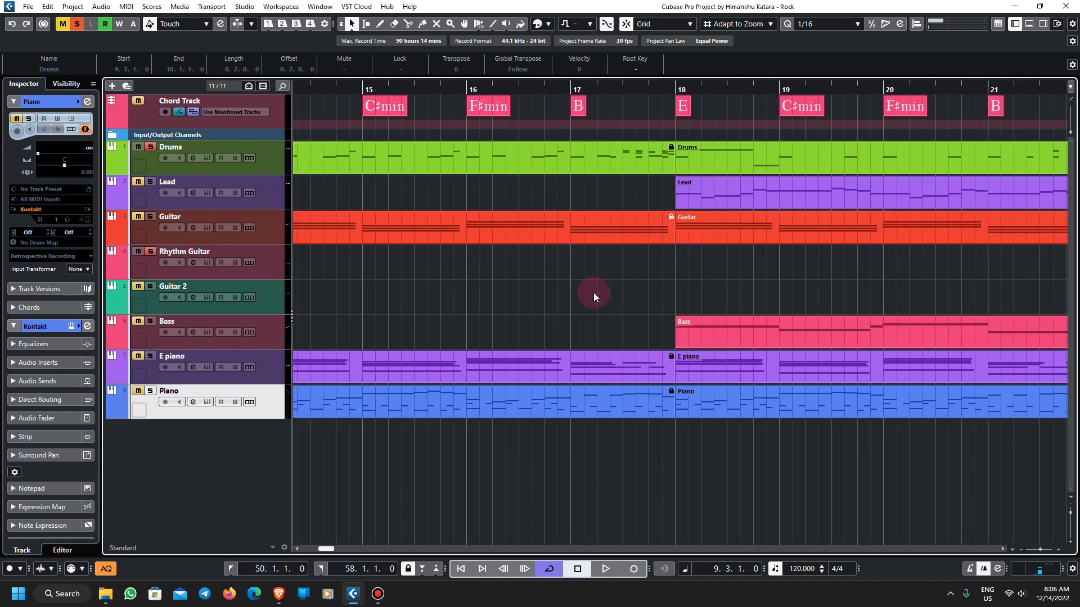
scroll(698, 303, down, 1)
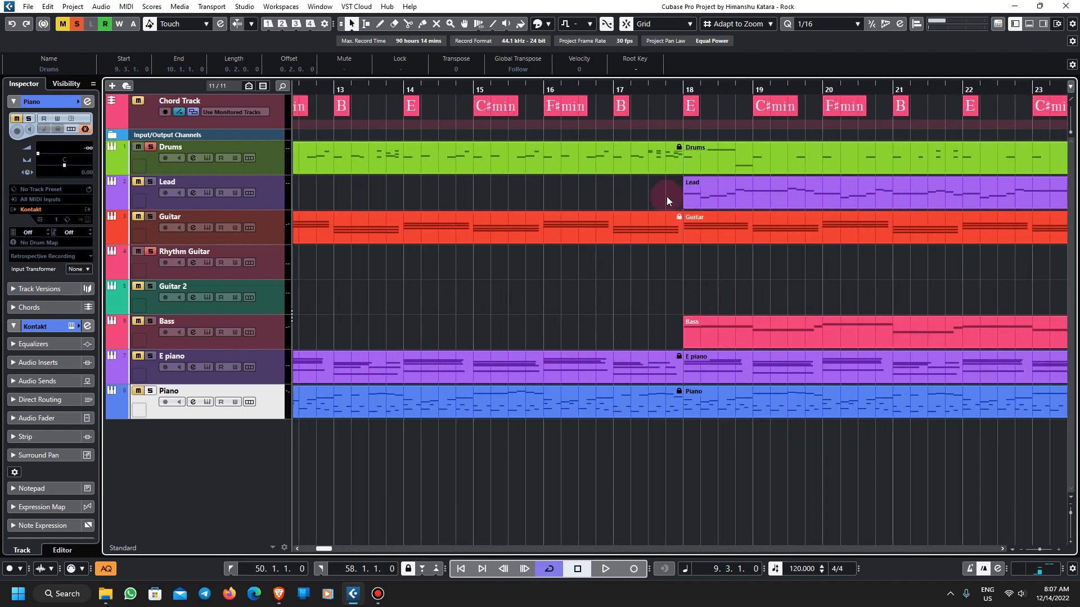
scroll(644, 233, down, 1)
click(625, 90)
key(space)
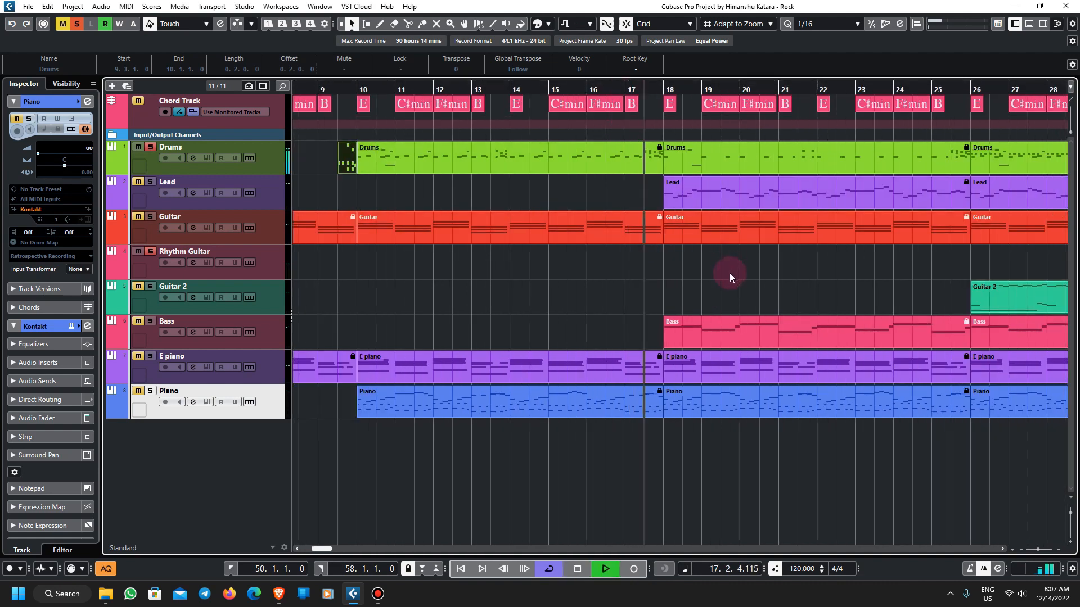
key(space)
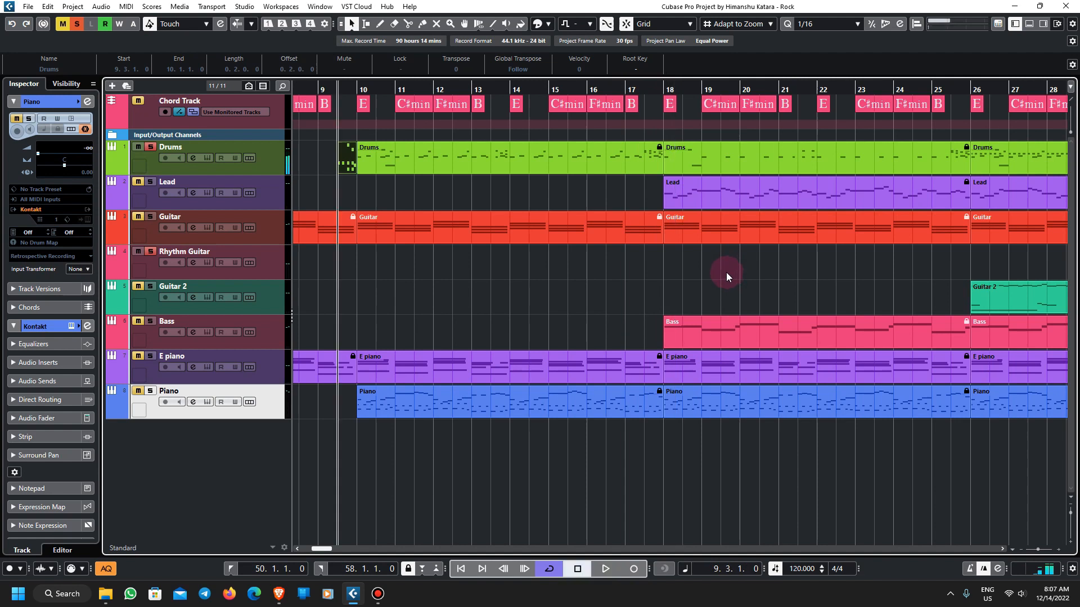
View the whole arrangement and examine the Lead part in bars 42 to 50.
scroll(859, 274, down, 3)
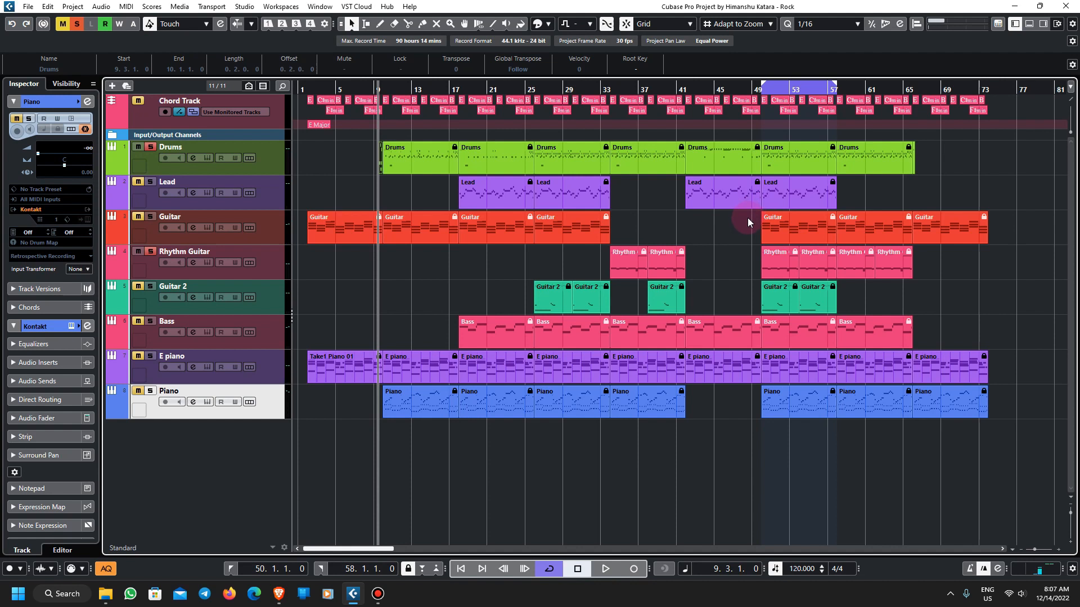
click(751, 200)
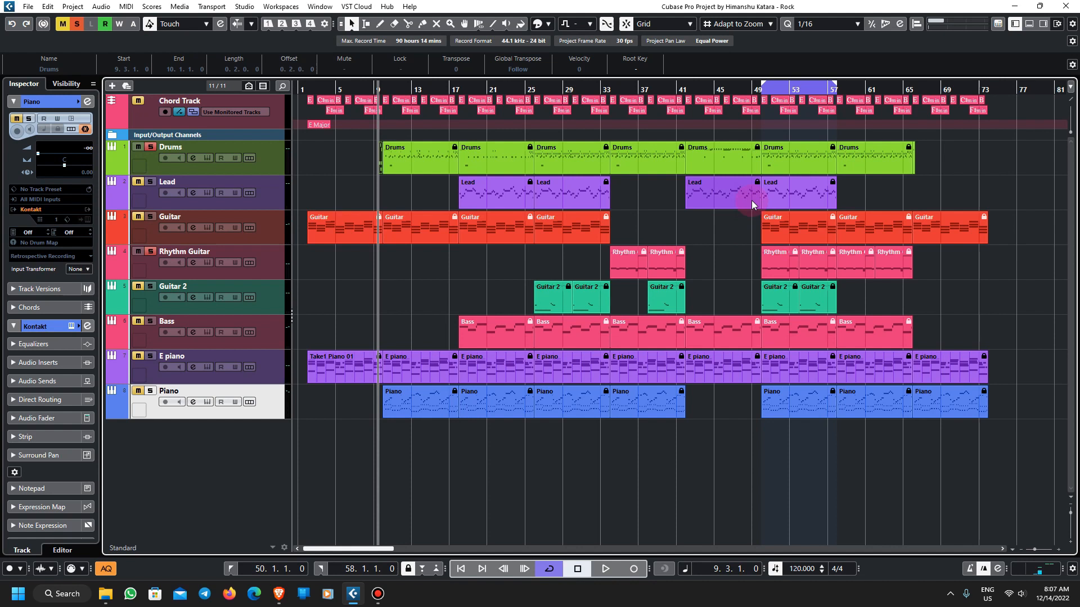